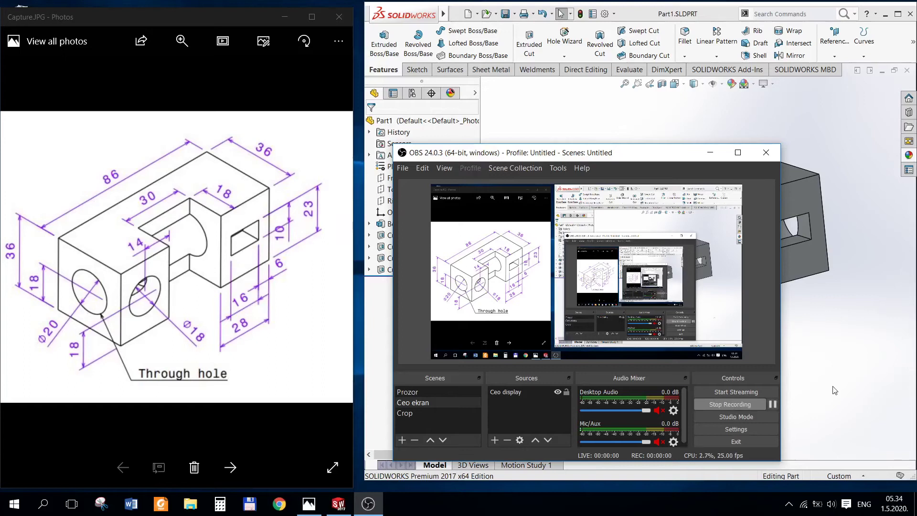
- Orbit the slotted block to inspect it from another angle
{"action": "mouse_move", "coordinate": [750, 350]}
{"action": "middle_mouse_down"}
{"action": "mouse_move", "coordinate": [758, 339]}
{"action": "mouse_move", "coordinate": [714, 334]}
{"action": "mouse_move", "coordinate": [690, 317]}
{"action": "mouse_move", "coordinate": [630, 327]}
{"action": "mouse_move", "coordinate": [637, 363]}
{"action": "mouse_move", "coordinate": [625, 373]}
{"action": "mouse_move", "coordinate": [764, 428]}
{"action": "mouse_move", "coordinate": [764, 444]}
{"action": "middle_mouse_up"}
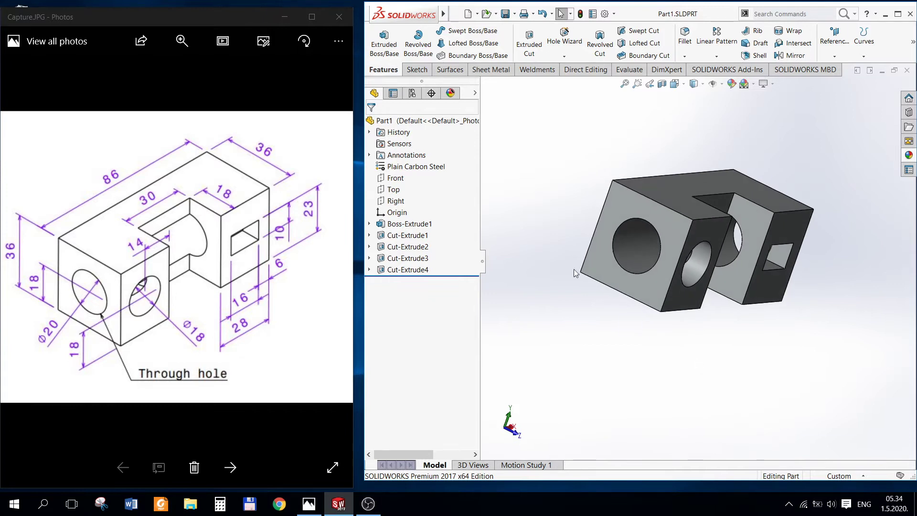
- Create Draw1 from the Oblak_Crtez_A3_DIN template on the Oblak tab
{"action": "left_click", "coordinate": [466, 15]}
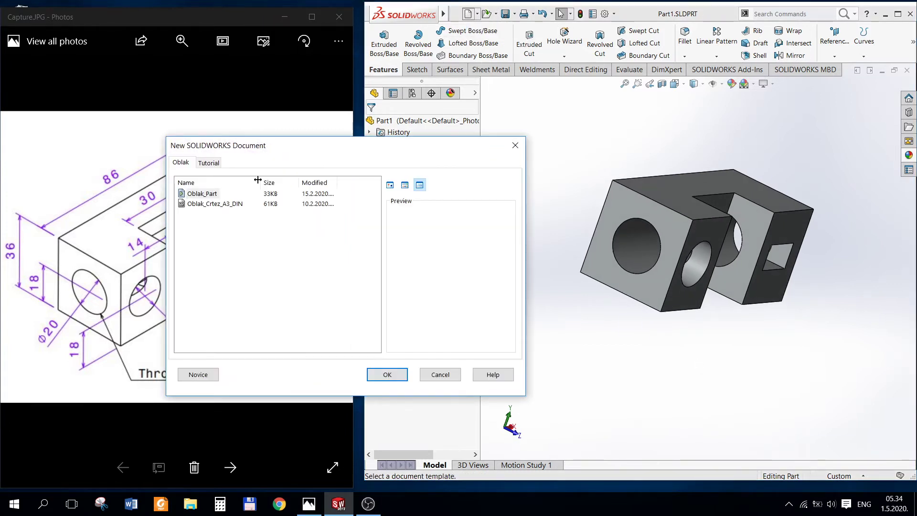
{"action": "left_click", "coordinate": [210, 164]}
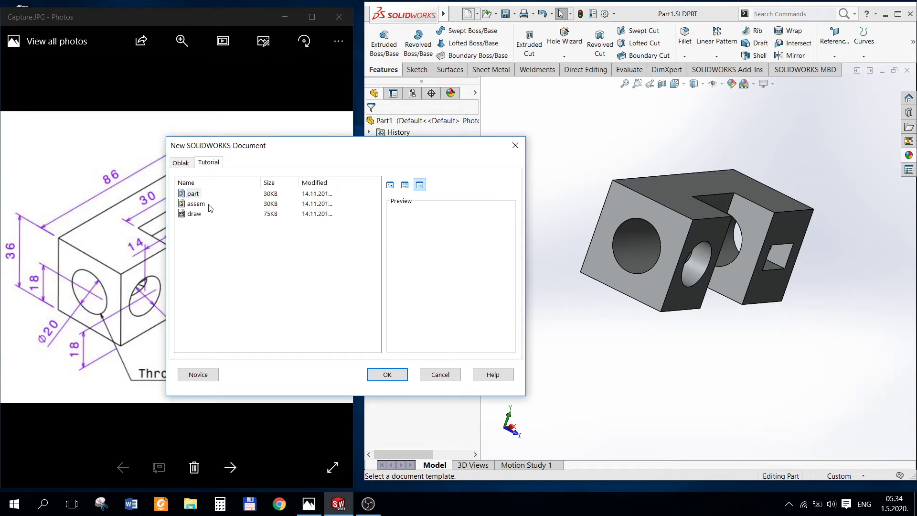
{"action": "left_click", "coordinate": [183, 165]}
{"action": "left_click", "coordinate": [223, 205]}
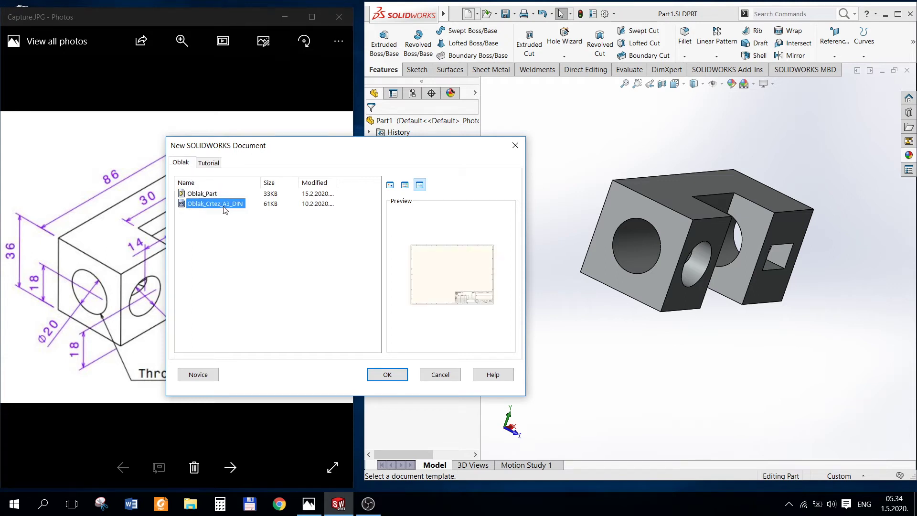
{"action": "left_click", "coordinate": [375, 372]}
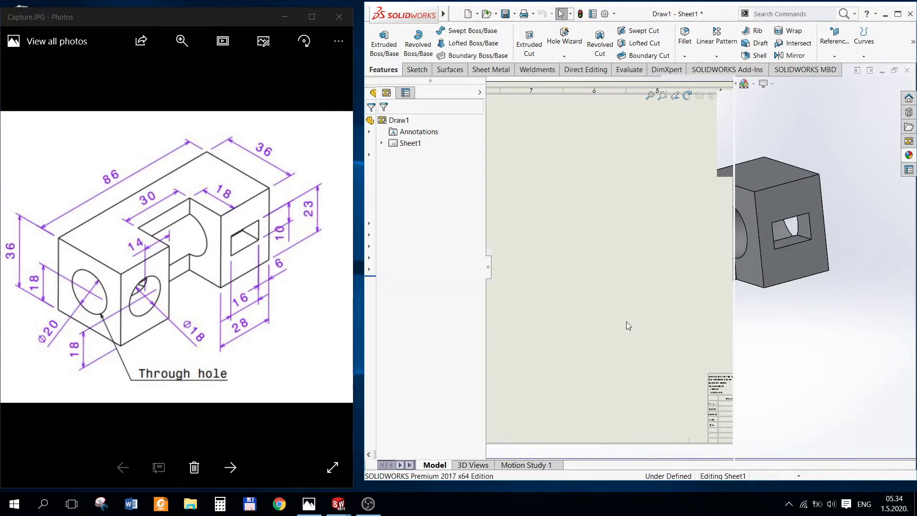
- Fit the sheet and place a first Part1 model view on it
{"action": "left_click", "coordinate": [587, 250]}
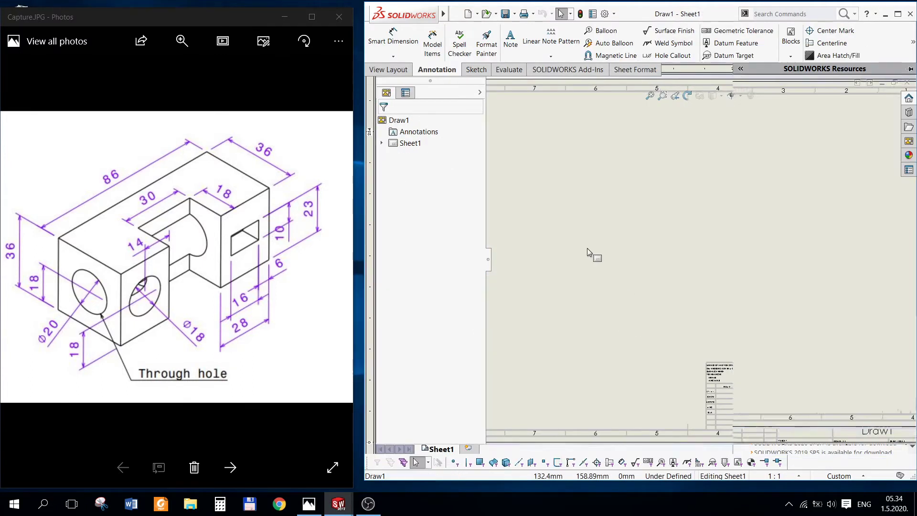
{"action": "key", "text": "f"}
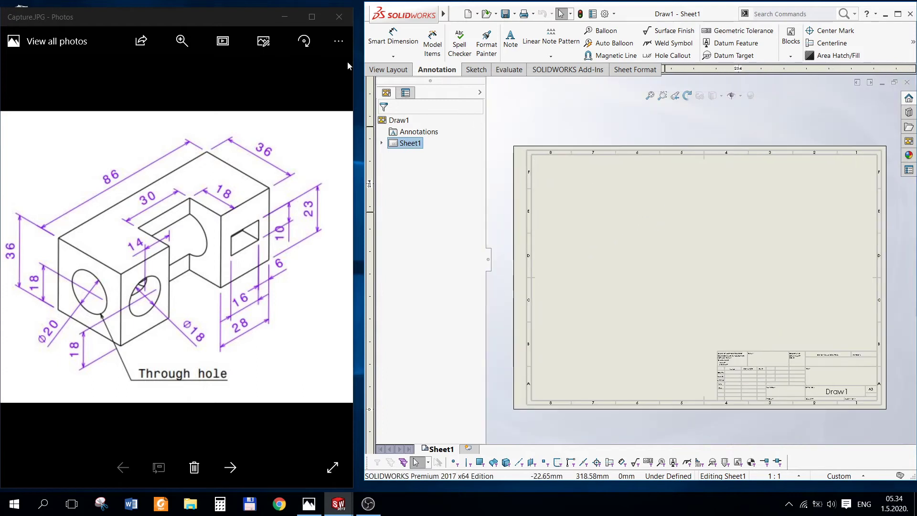
{"action": "left_click", "coordinate": [390, 69]}
{"action": "left_click", "coordinate": [407, 45]}
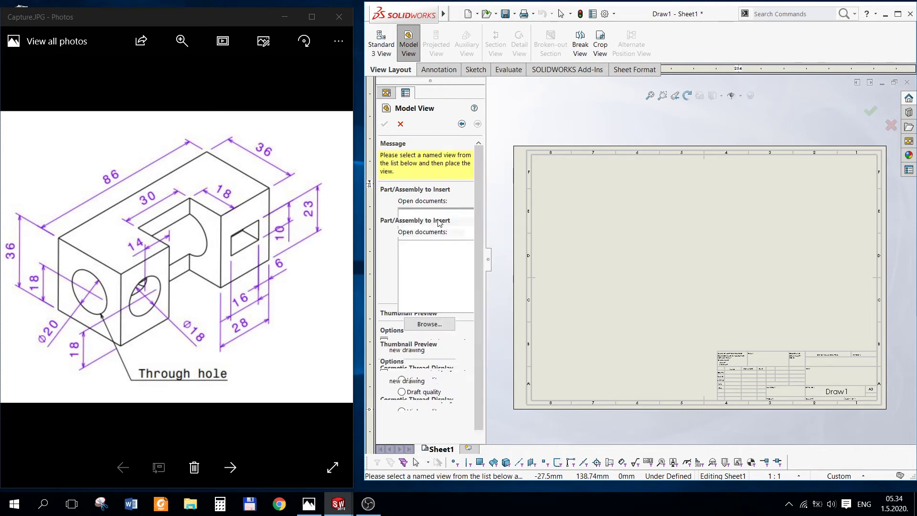
{"action": "left_click", "coordinate": [624, 325]}
{"action": "left_click", "coordinate": [383, 124]}
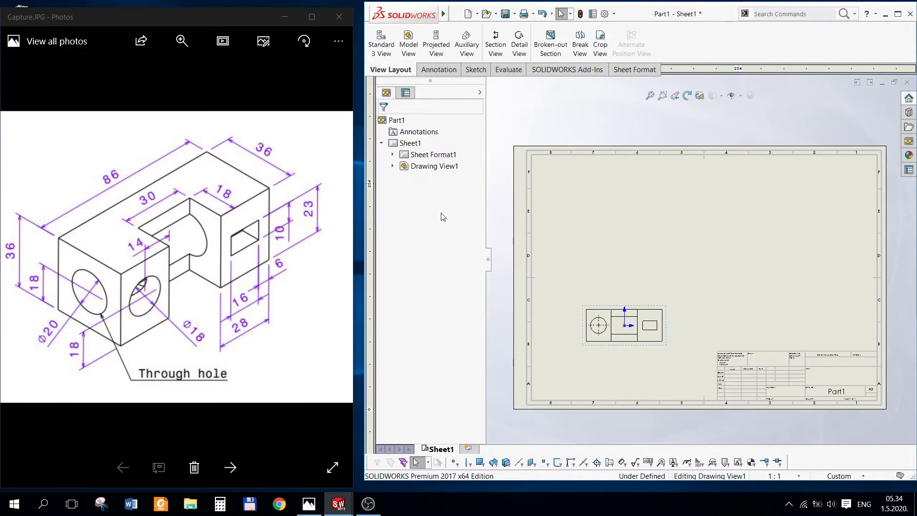
- Open Sheet Format1's properties and close them without changes
{"action": "right_click", "coordinate": [428, 155]}
{"action": "left_click", "coordinate": [465, 244]}
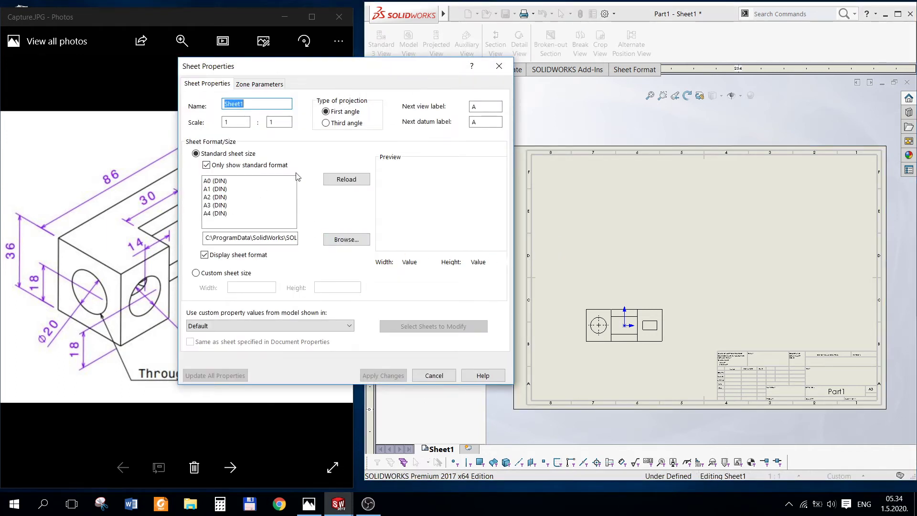
{"action": "left_click", "coordinate": [433, 375]}
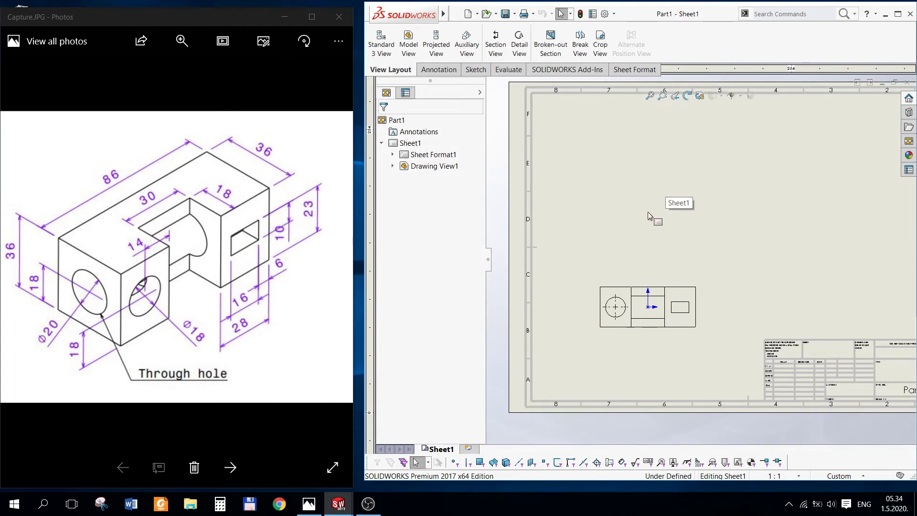
- Move the front view up, then project a top view below and a side view right
{"action": "left_click_drag", "start_coordinate": [640, 283], "coordinate": [640, 135]}
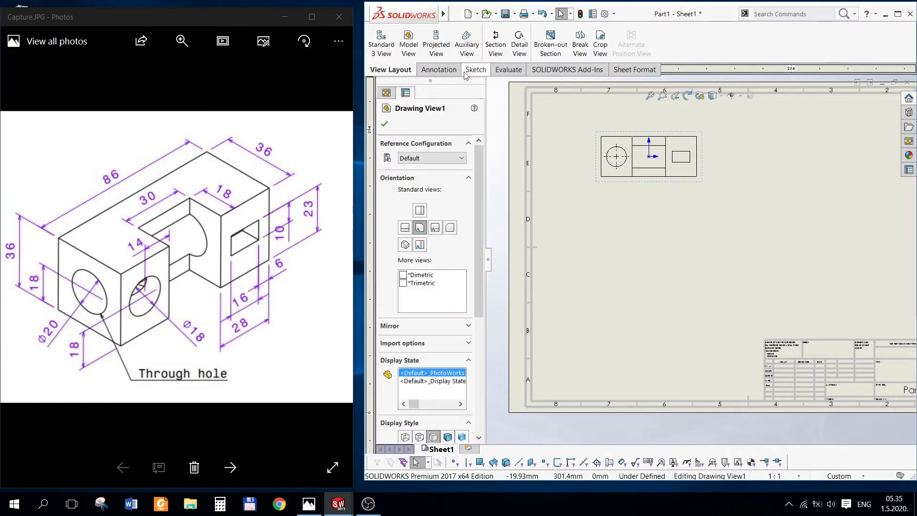
{"action": "left_click", "coordinate": [436, 52]}
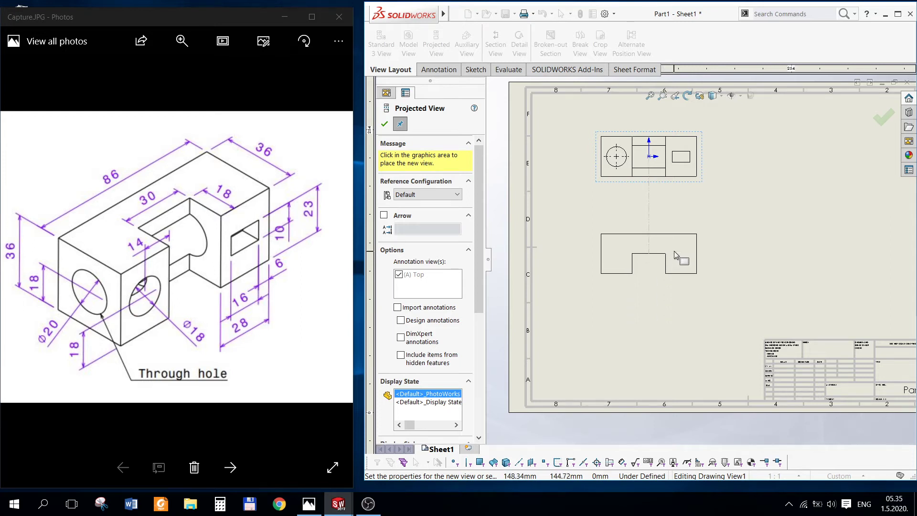
{"action": "left_click", "coordinate": [674, 251]}
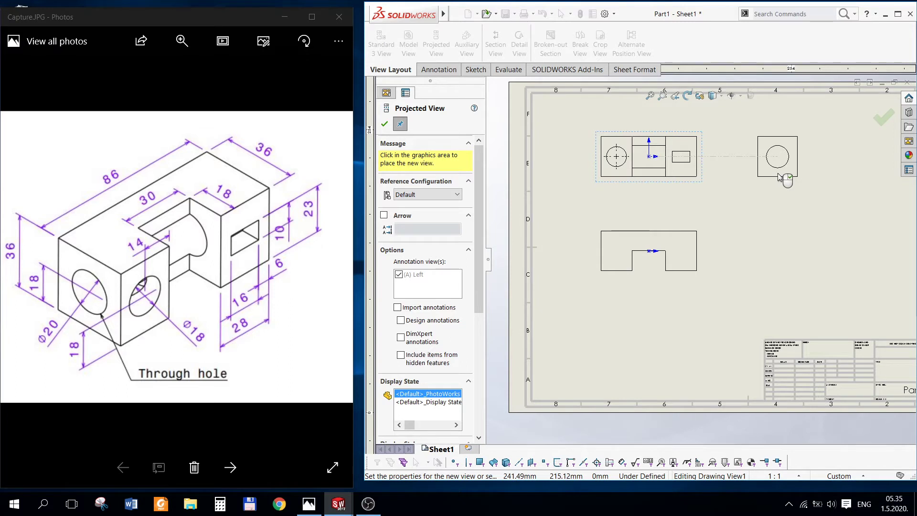
{"action": "left_click", "coordinate": [774, 177]}
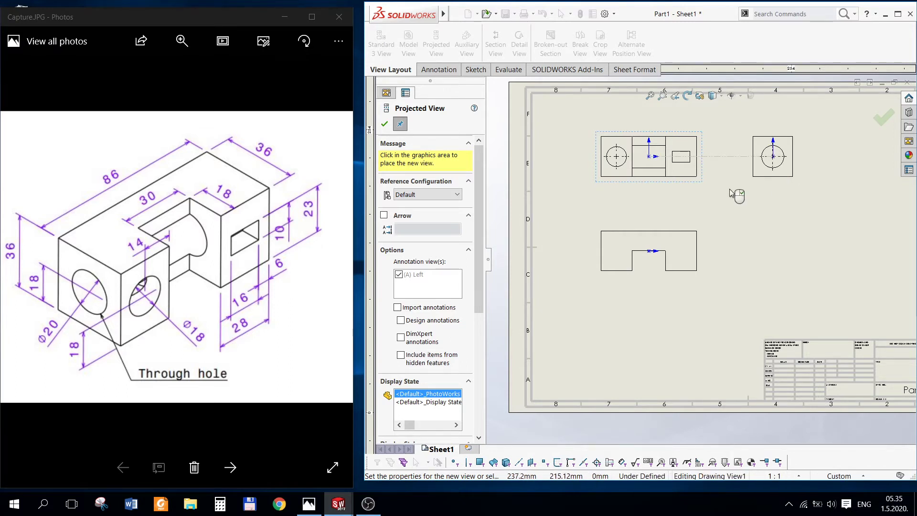
{"action": "left_click", "coordinate": [729, 242]}
{"action": "scroll", "coordinate": [729, 242], "scroll_direction": "down", "scroll_amount": 2}
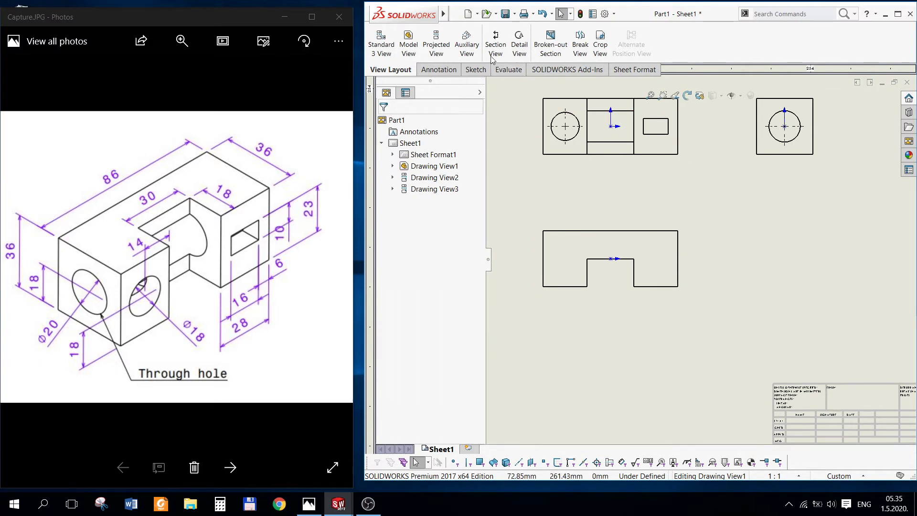
{"action": "left_click", "coordinate": [494, 14]}
{"action": "mouse_move", "coordinate": [520, 89]}
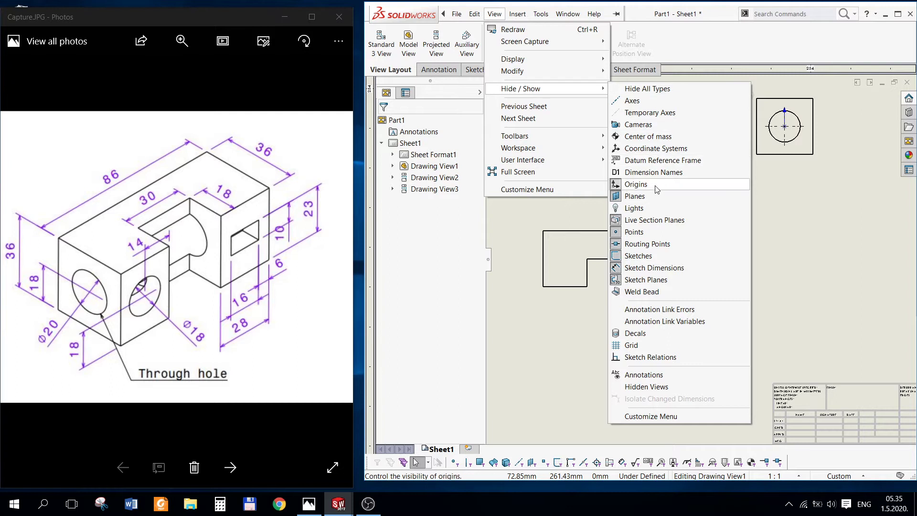
- Hide the origin markers and set the views to Hidden Lines Visible
{"action": "left_click", "coordinate": [658, 187]}
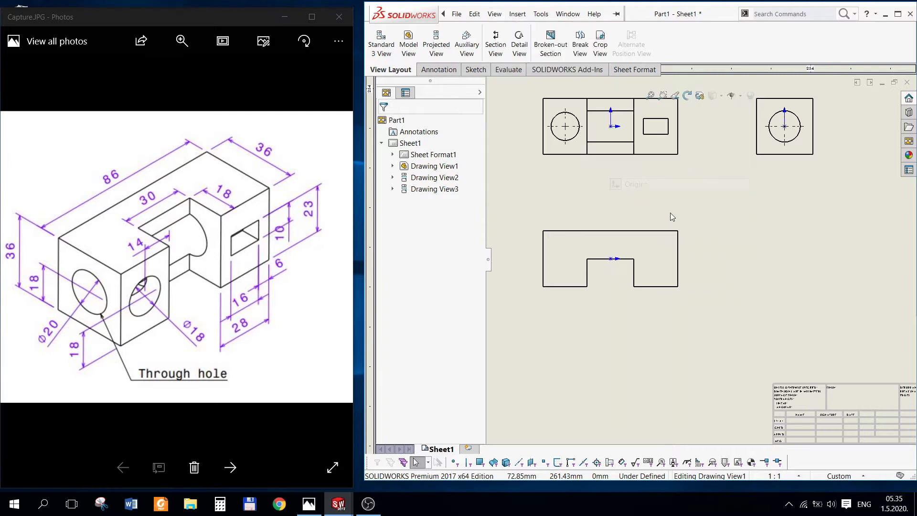
{"action": "left_click", "coordinate": [682, 153]}
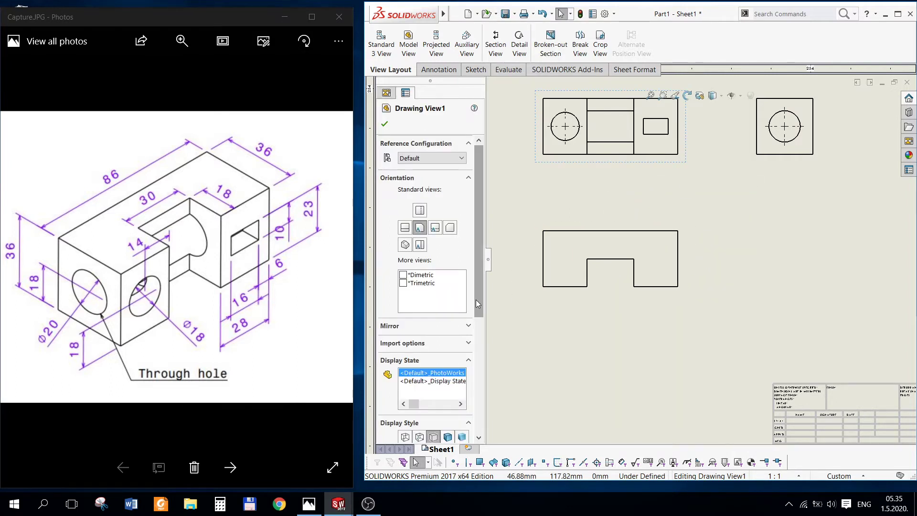
{"action": "left_click_drag", "start_coordinate": [479, 301], "coordinate": [474, 414]}
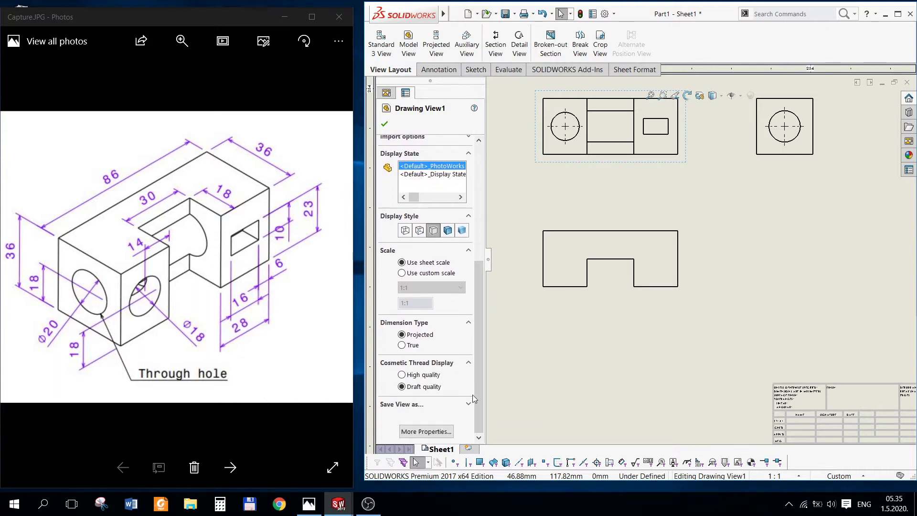
{"action": "left_click", "coordinate": [420, 231]}
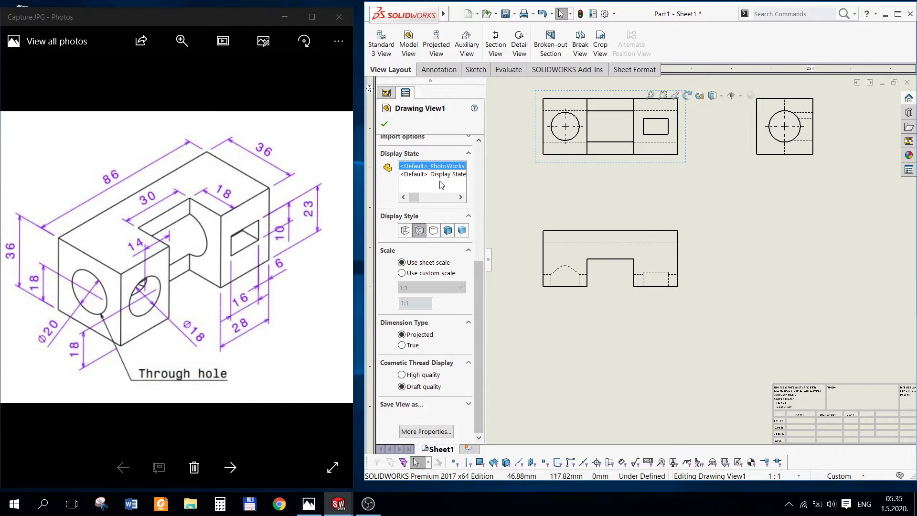
{"action": "left_click", "coordinate": [385, 124]}
{"action": "scroll", "coordinate": [640, 200], "scroll_direction": "up", "scroll_amount": 2}
{"action": "scroll", "coordinate": [695, 198], "scroll_direction": "down", "scroll_amount": 3}
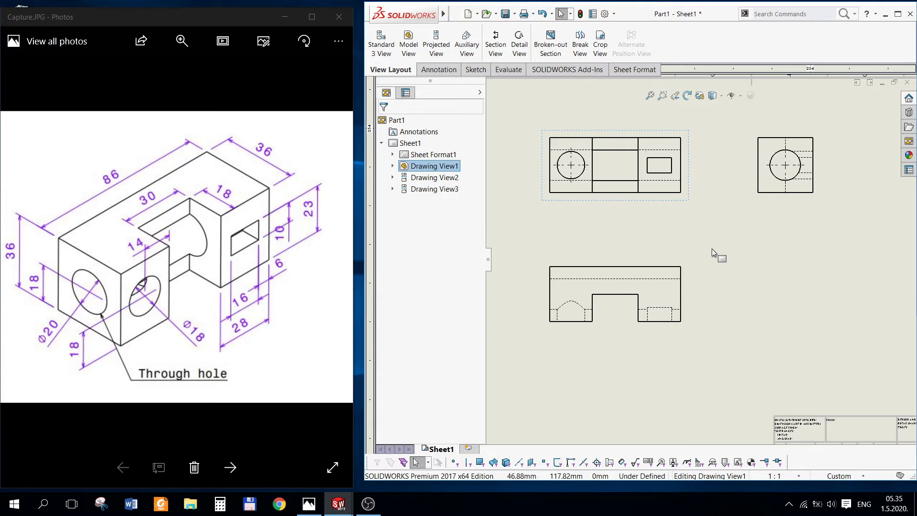
{"action": "scroll", "coordinate": [712, 248], "scroll_direction": "up", "scroll_amount": 2}
{"action": "scroll", "coordinate": [697, 234], "scroll_direction": "up", "scroll_amount": 1}
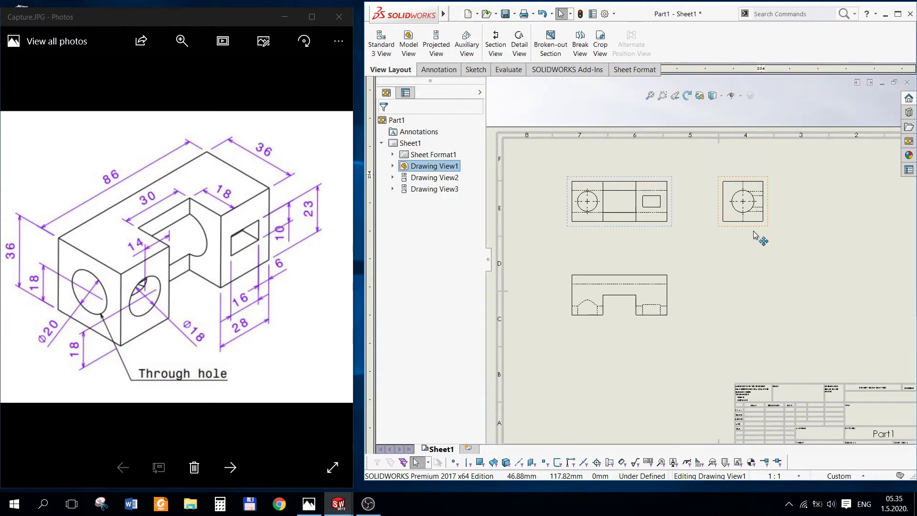
{"action": "scroll", "coordinate": [663, 239], "scroll_direction": "up", "scroll_amount": 2}
- Insert another Part1 model view at the sheet's lower right
{"action": "left_click", "coordinate": [409, 44]}
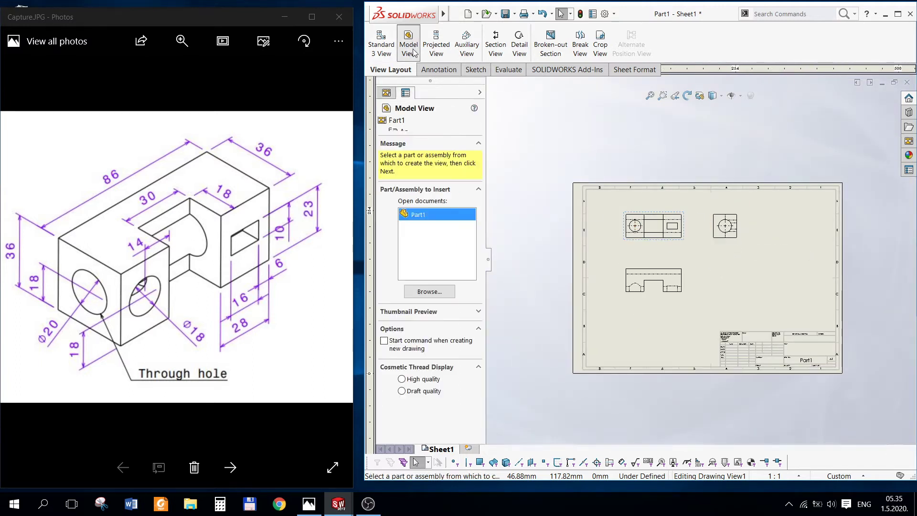
{"action": "double_click", "coordinate": [442, 219]}
{"action": "left_click", "coordinate": [776, 291]}
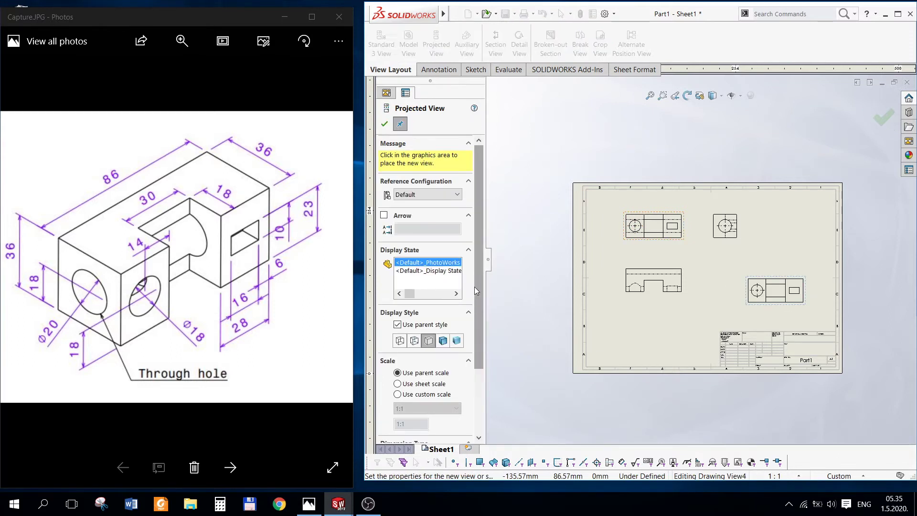
{"action": "left_click", "coordinate": [443, 341]}
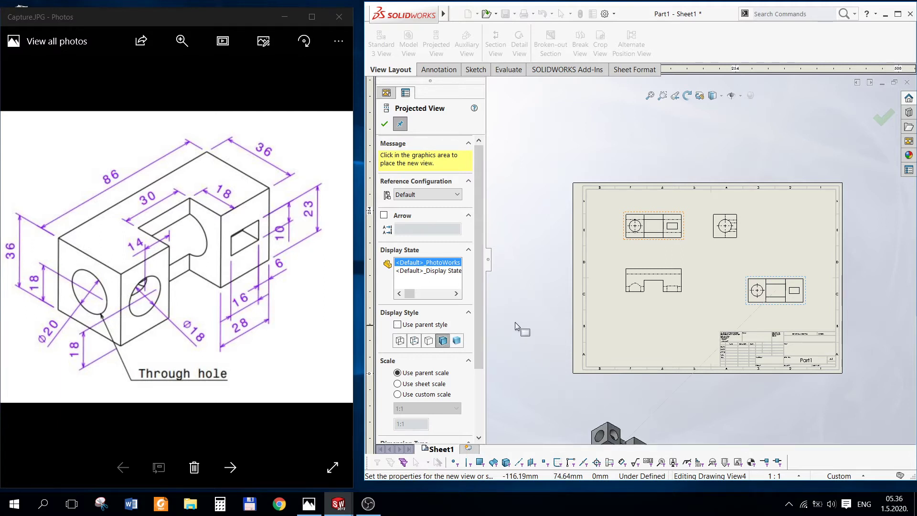
{"action": "key", "text": "Escape"}
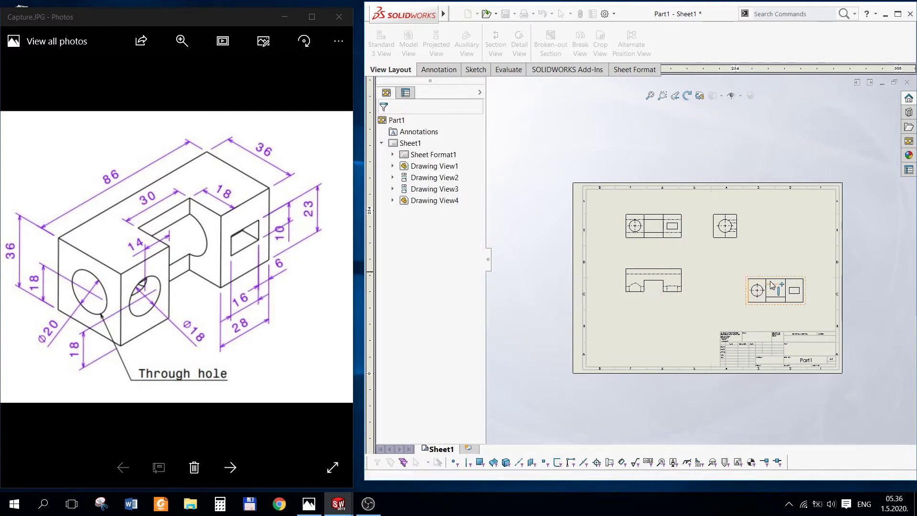
- Set the new view to Shaded With Edges in Trimetric orientation
{"action": "left_click", "coordinate": [772, 277]}
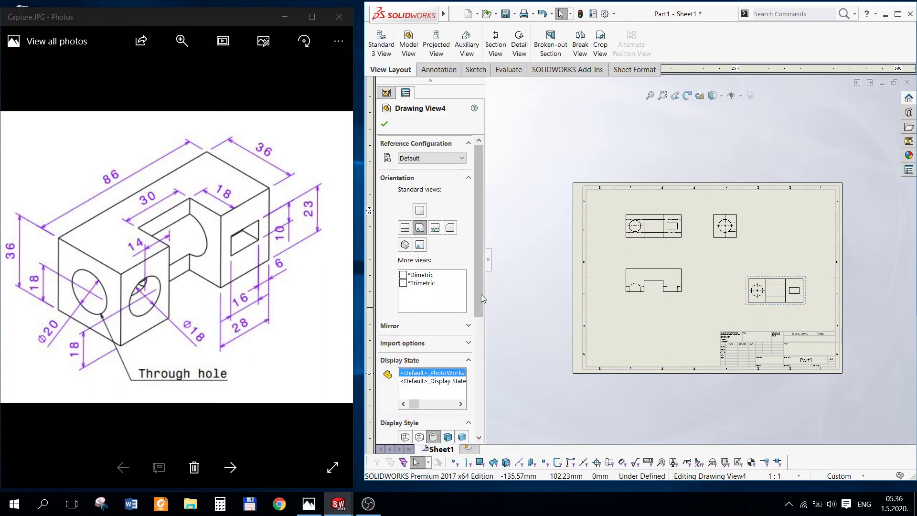
{"action": "left_click_drag", "start_coordinate": [476, 287], "coordinate": [486, 349]}
{"action": "left_click", "coordinate": [448, 320]}
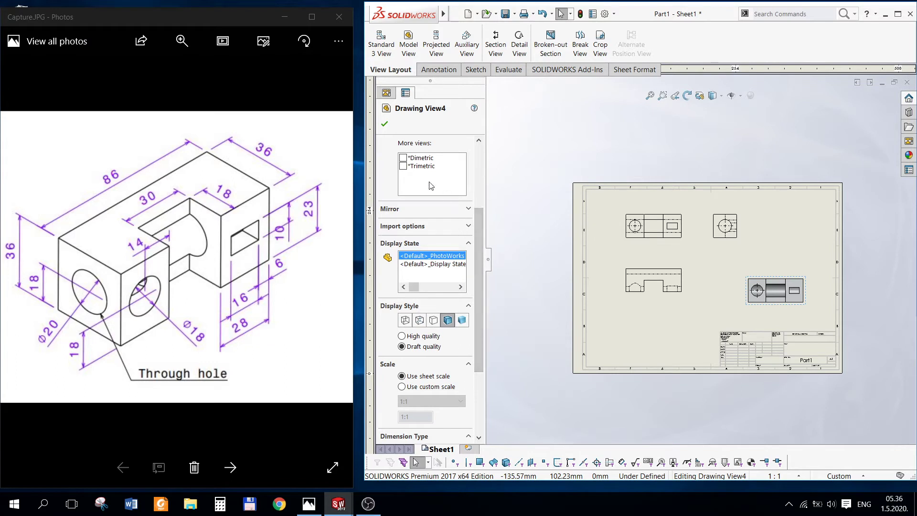
{"action": "scroll", "coordinate": [429, 183], "scroll_direction": "up", "scroll_amount": 3}
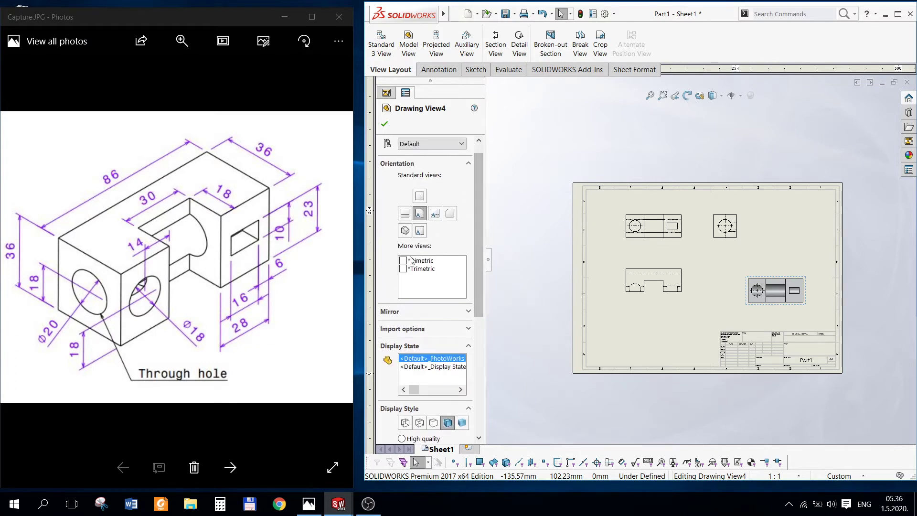
{"action": "left_click", "coordinate": [403, 269]}
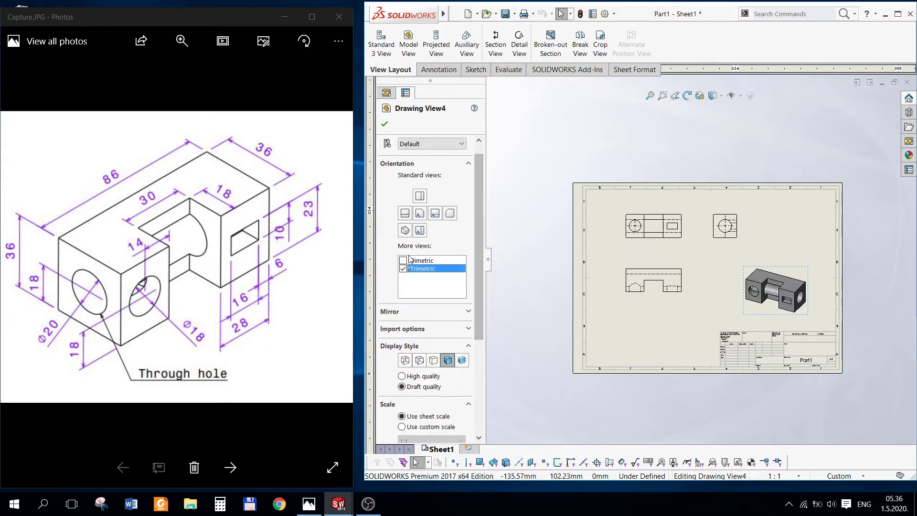
{"action": "left_click", "coordinate": [403, 261]}
{"action": "left_click", "coordinate": [404, 269]}
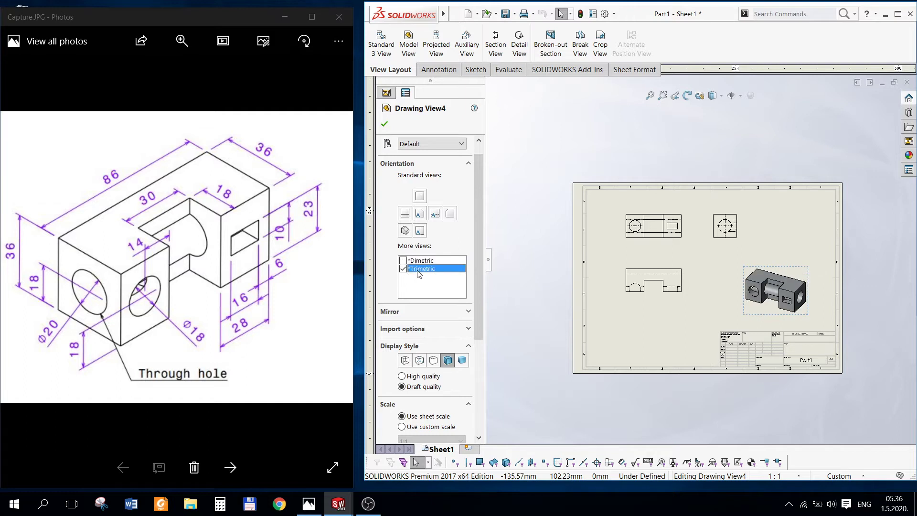
{"action": "left_click", "coordinate": [384, 125]}
- Move the trimetric view higher on the sheet and close its properties
{"action": "scroll", "coordinate": [764, 286], "scroll_direction": "down", "scroll_amount": 2}
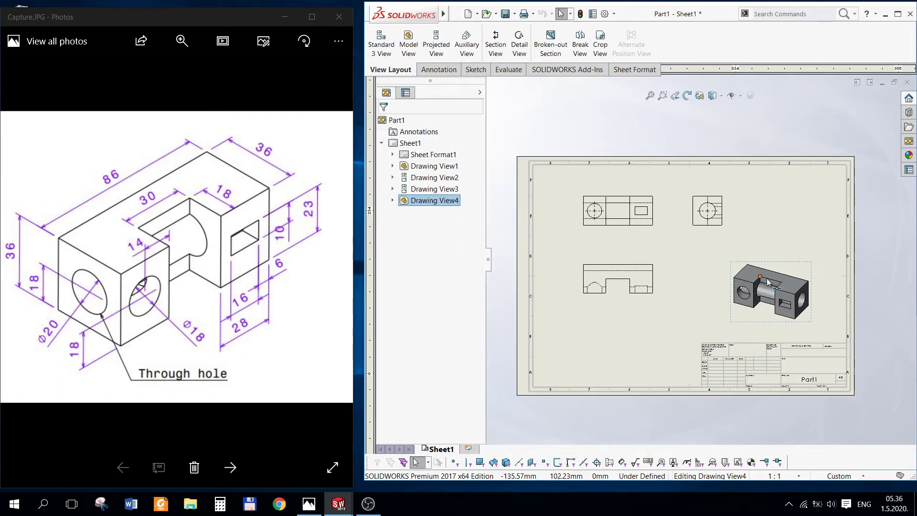
{"action": "scroll", "coordinate": [767, 266], "scroll_direction": "down", "scroll_amount": 2}
{"action": "mouse_move", "coordinate": [757, 245]}
{"action": "left_mouse_down"}
{"action": "mouse_move", "coordinate": [753, 204]}
{"action": "mouse_move", "coordinate": [753, 216]}
{"action": "left_mouse_up"}
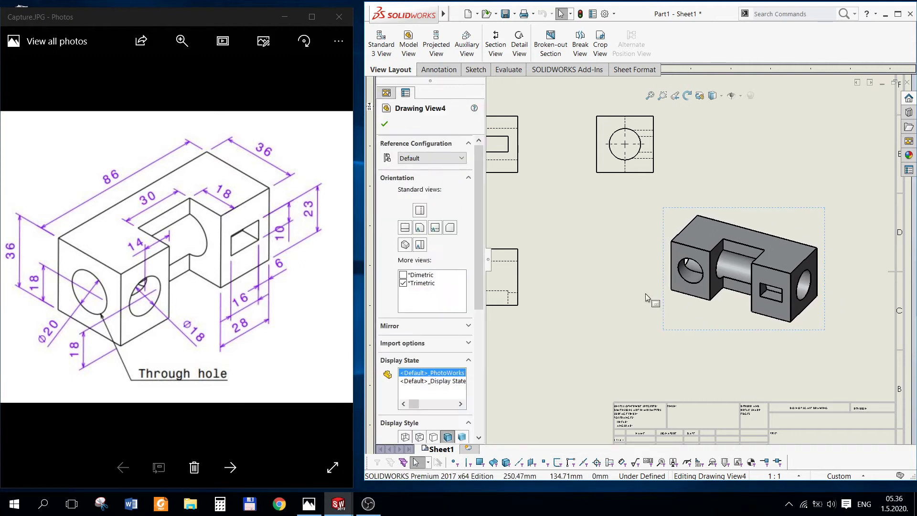
{"action": "scroll", "coordinate": [648, 292], "scroll_direction": "up", "scroll_amount": 4}
{"action": "left_click", "coordinate": [383, 124]}
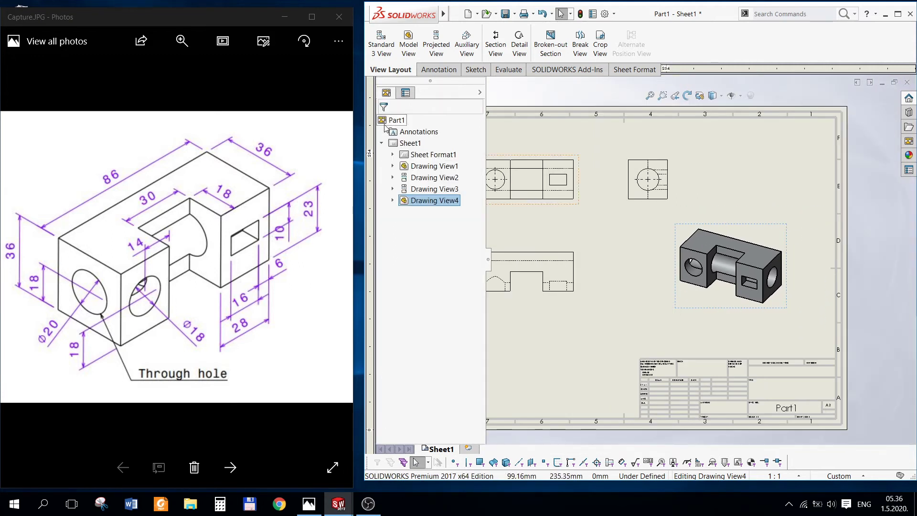
{"action": "scroll", "coordinate": [678, 270], "scroll_direction": "up", "scroll_amount": 1}
{"action": "scroll", "coordinate": [677, 270], "scroll_direction": "up", "scroll_amount": 1}
{"action": "scroll", "coordinate": [616, 286], "scroll_direction": "down", "scroll_amount": 2}
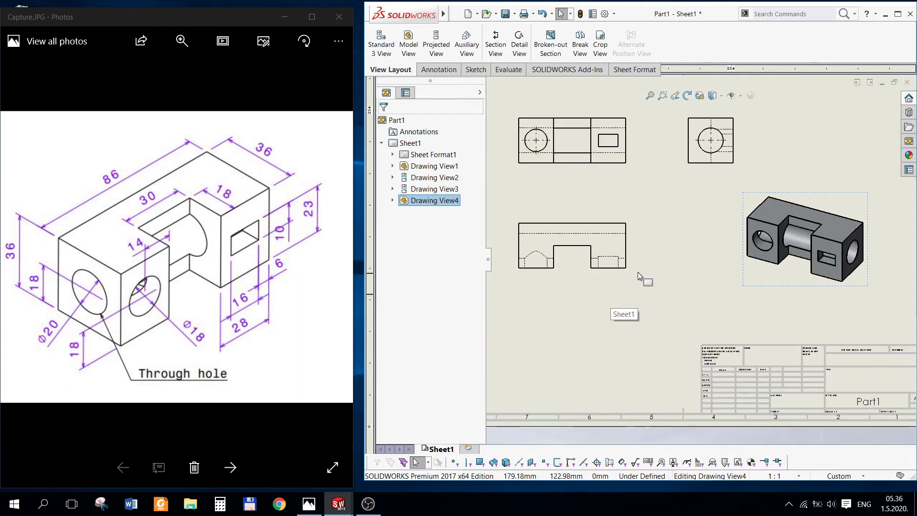
- Reposition the lower and top-left orthographic views on the sheet
{"action": "left_click", "coordinate": [652, 303]}
{"action": "left_click_drag", "start_coordinate": [654, 306], "coordinate": [656, 286]}
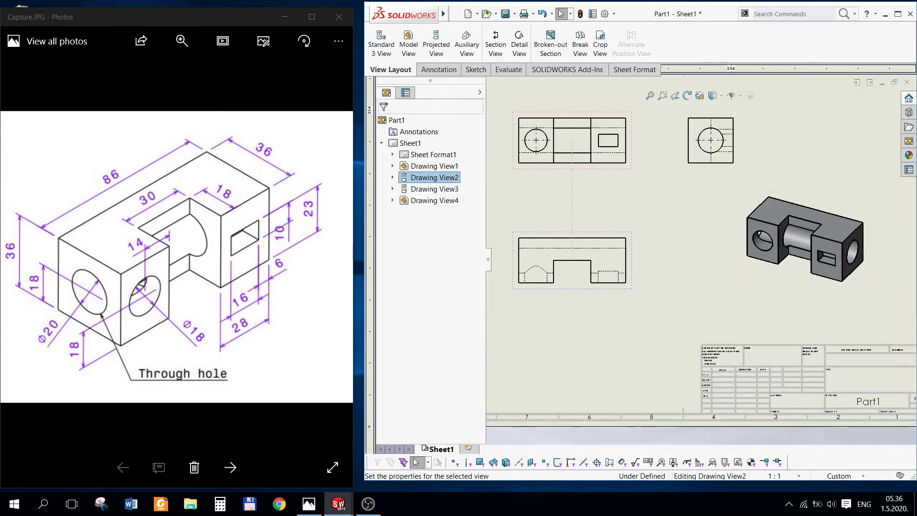
{"action": "left_click_drag", "start_coordinate": [629, 175], "coordinate": [629, 189]}
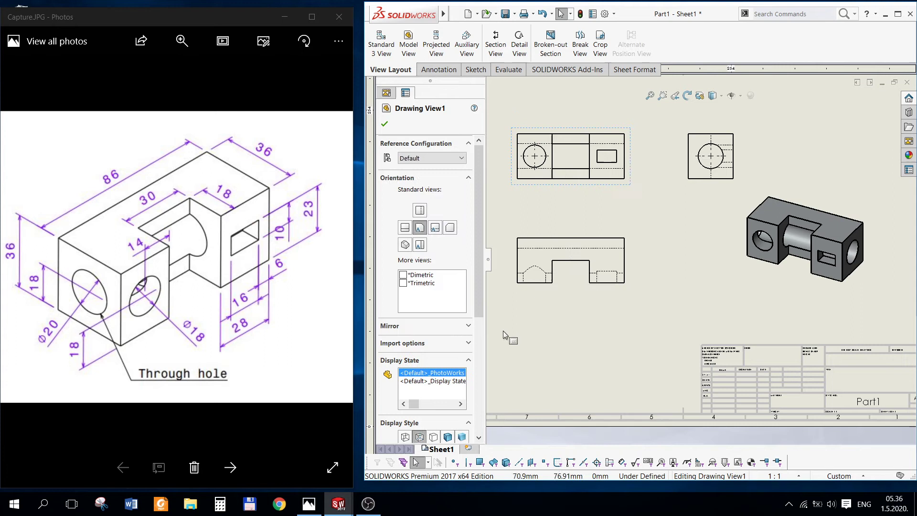
{"action": "left_click_drag", "start_coordinate": [480, 294], "coordinate": [482, 353]}
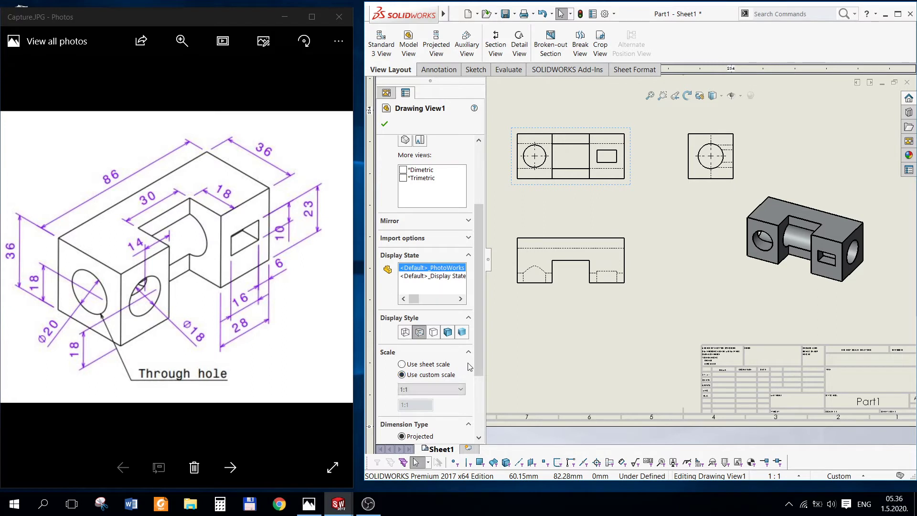
{"action": "left_click_drag", "start_coordinate": [480, 355], "coordinate": [481, 356]}
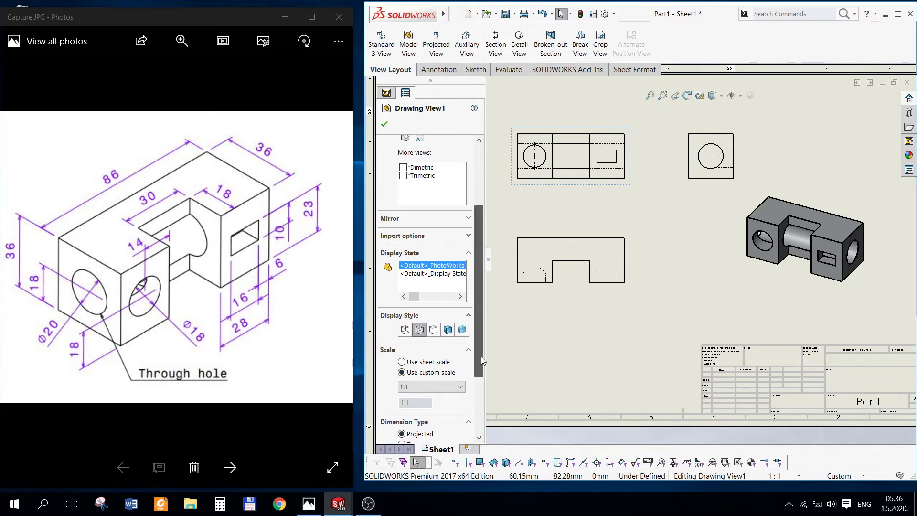
- Set the orthographic views' scale to 2:1
{"action": "left_click", "coordinate": [462, 388]}
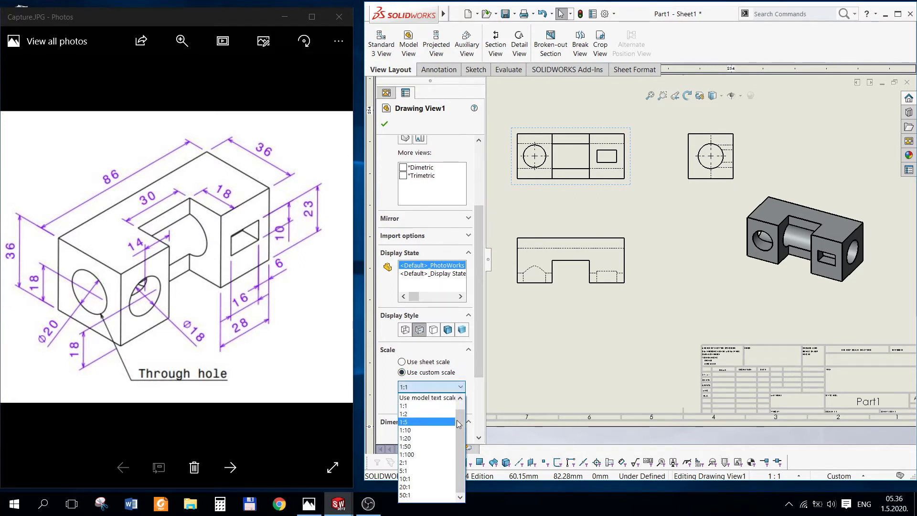
{"action": "scroll", "coordinate": [460, 420], "scroll_direction": "up", "scroll_amount": 1}
{"action": "scroll", "coordinate": [460, 420], "scroll_direction": "down", "scroll_amount": 1}
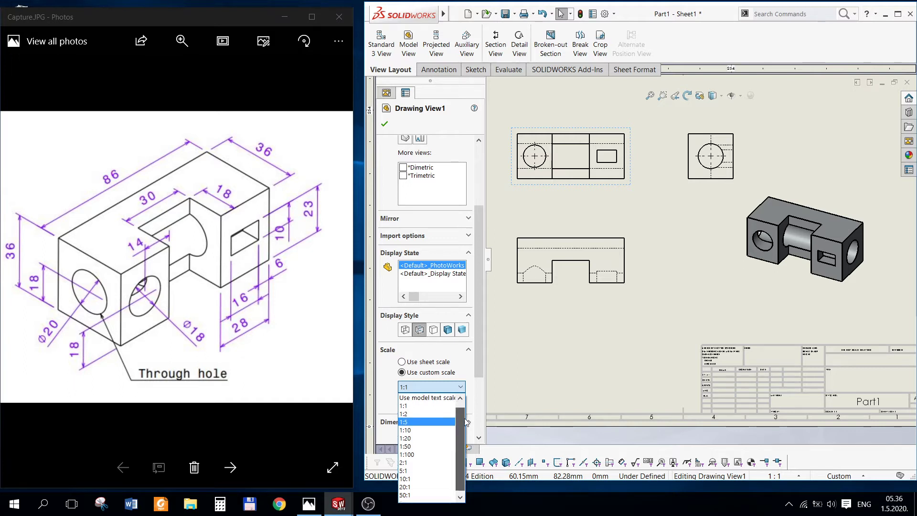
{"action": "left_click", "coordinate": [408, 463]}
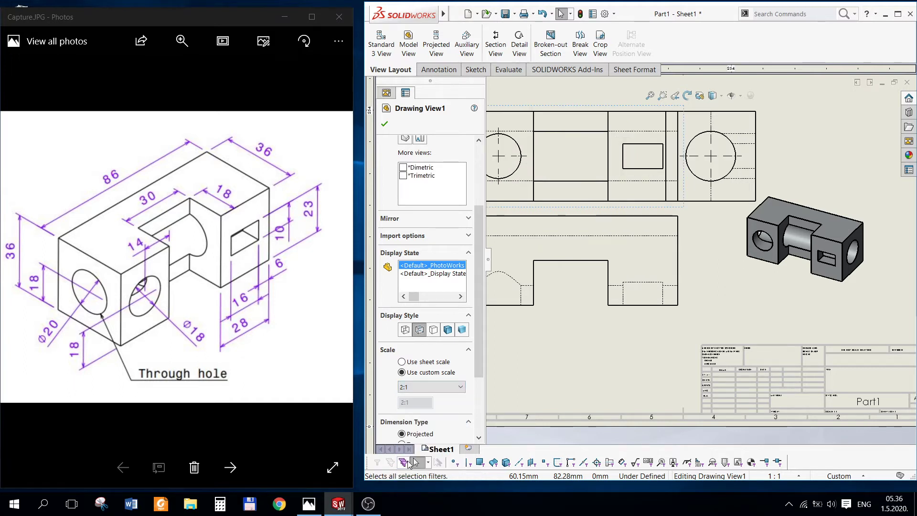
{"action": "scroll", "coordinate": [745, 208], "scroll_direction": "up", "scroll_amount": 3}
- Move the side view beside the trimetric view, lower the bottom view, and revert to 1:1
{"action": "mouse_move", "coordinate": [736, 203]}
{"action": "left_mouse_down"}
{"action": "mouse_move", "coordinate": [773, 203]}
{"action": "mouse_move", "coordinate": [818, 246]}
{"action": "left_mouse_up"}
{"action": "left_click_drag", "start_coordinate": [689, 287], "coordinate": [690, 308]}
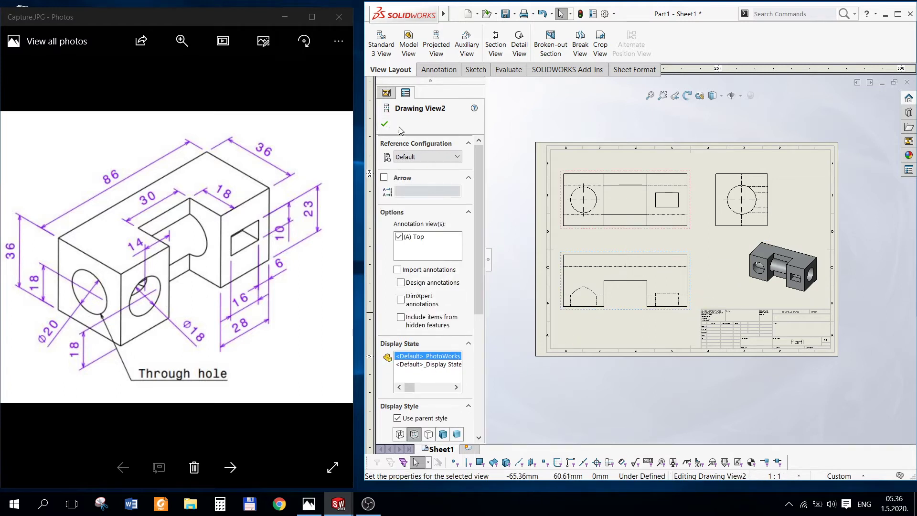
{"action": "left_click", "coordinate": [681, 222]}
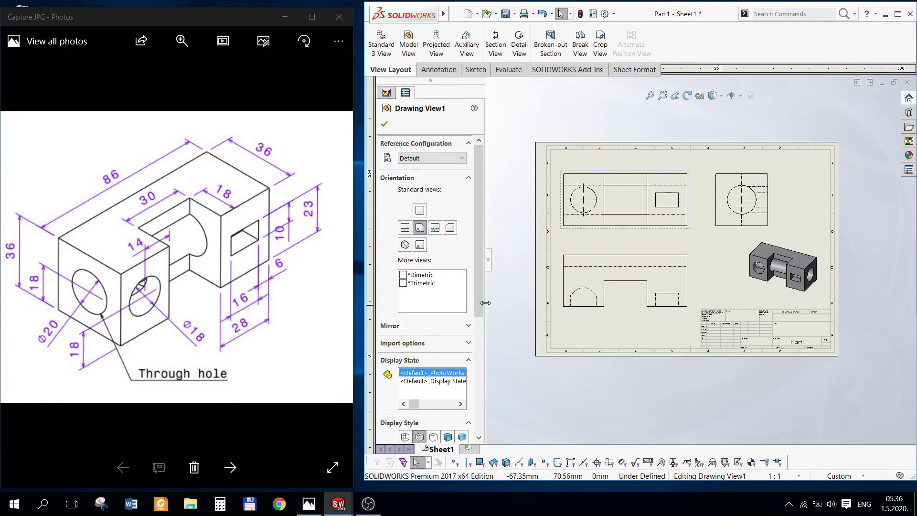
{"action": "scroll", "coordinate": [430, 287], "scroll_direction": "down", "scroll_amount": 5}
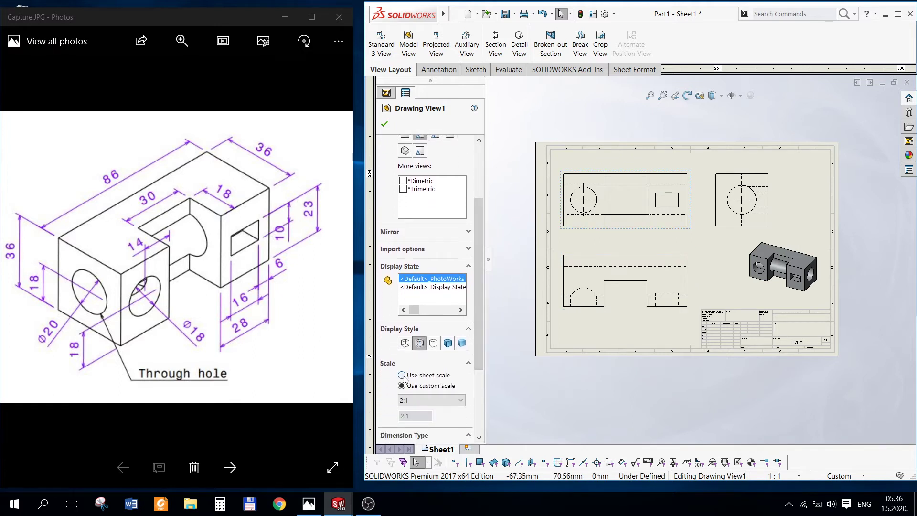
{"action": "left_click", "coordinate": [402, 376]}
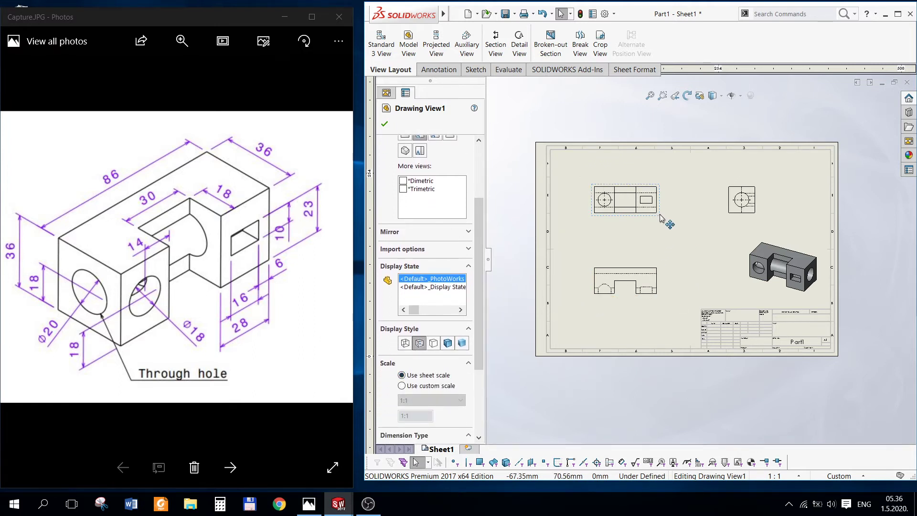
{"action": "left_click", "coordinate": [614, 296]}
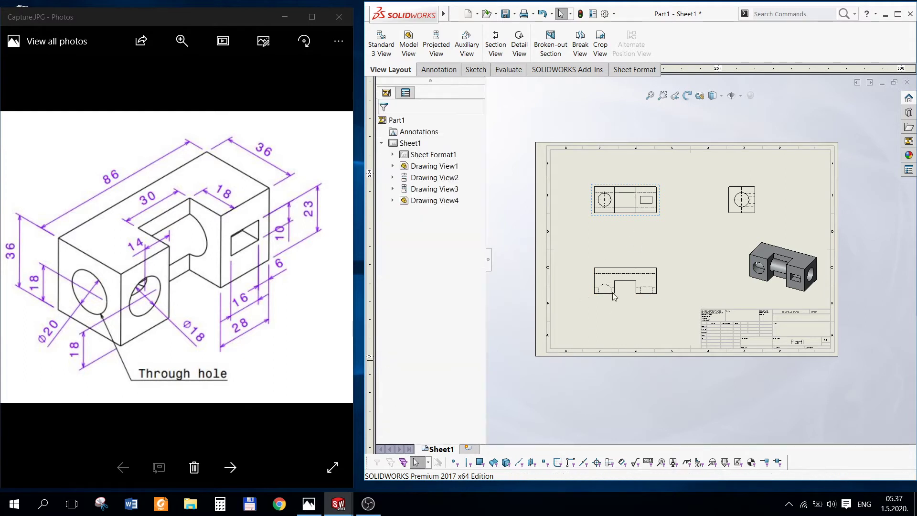
- Apply a user-defined 1.5:1 scale to the orthographic views
{"action": "left_click", "coordinate": [658, 214]}
{"action": "scroll", "coordinate": [476, 323], "scroll_direction": "down", "scroll_amount": 3}
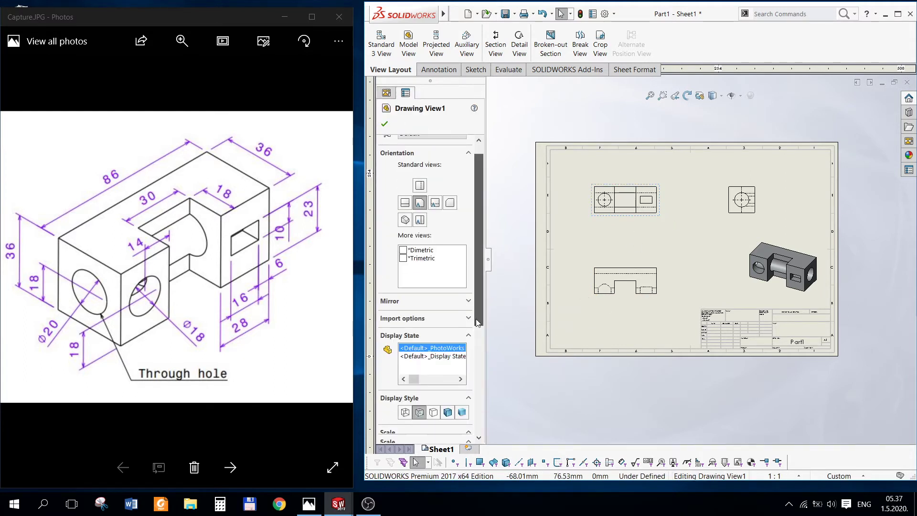
{"action": "scroll", "coordinate": [477, 323], "scroll_direction": "down", "scroll_amount": 5}
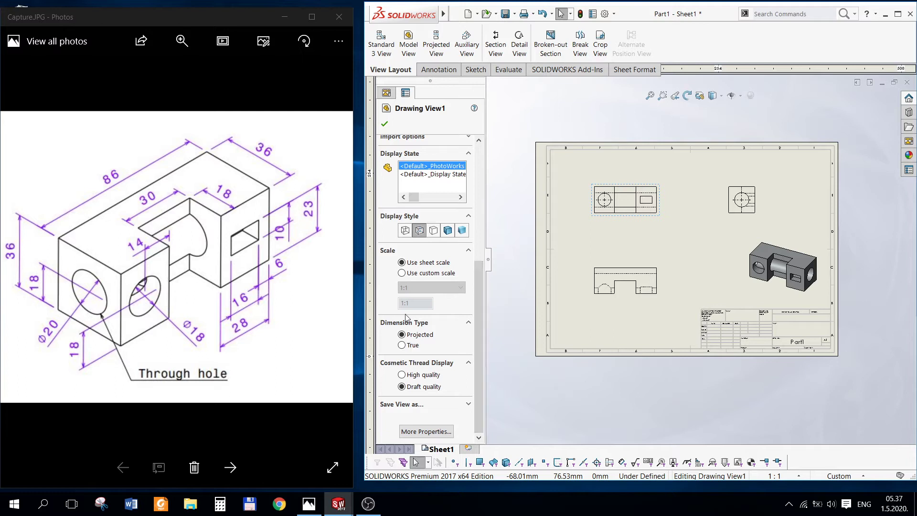
{"action": "left_click", "coordinate": [463, 289]}
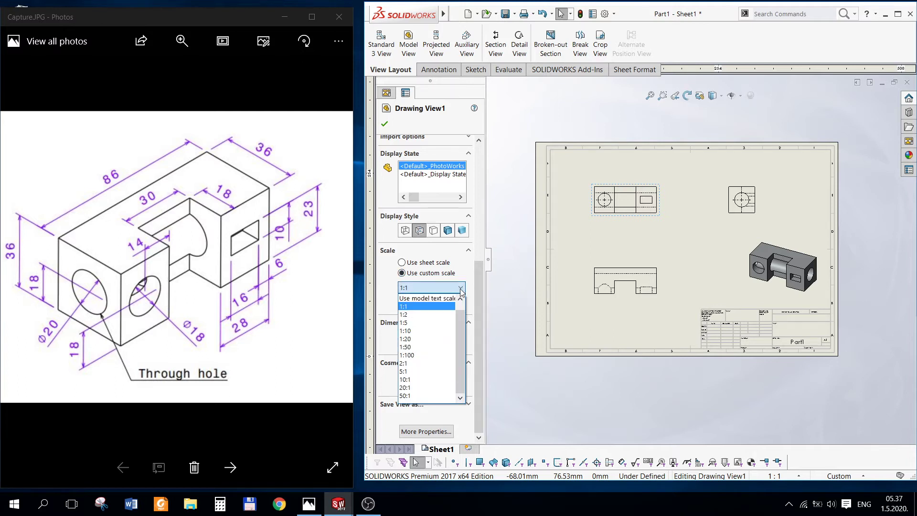
{"action": "left_click", "coordinate": [460, 300]}
{"action": "left_click", "coordinate": [429, 299]}
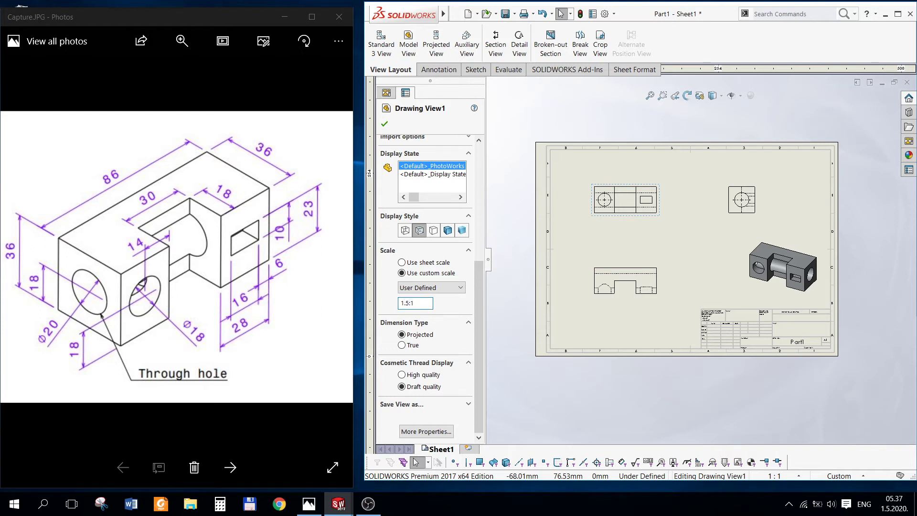
{"action": "key", "text": "Return"}
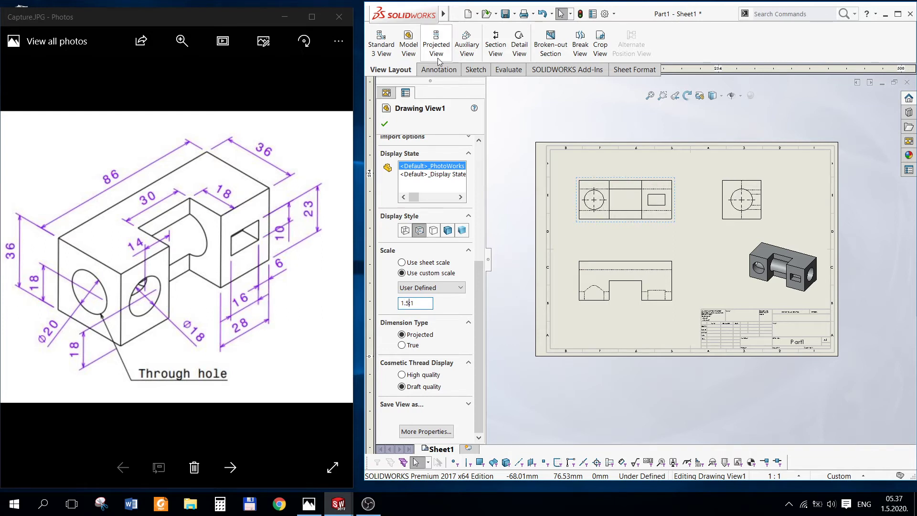
{"action": "left_click", "coordinate": [384, 124]}
{"action": "scroll", "coordinate": [620, 358], "scroll_direction": "down", "scroll_amount": 1}
{"action": "scroll", "coordinate": [647, 334], "scroll_direction": "down", "scroll_amount": 1}
{"action": "scroll", "coordinate": [688, 282], "scroll_direction": "down", "scroll_amount": 1}
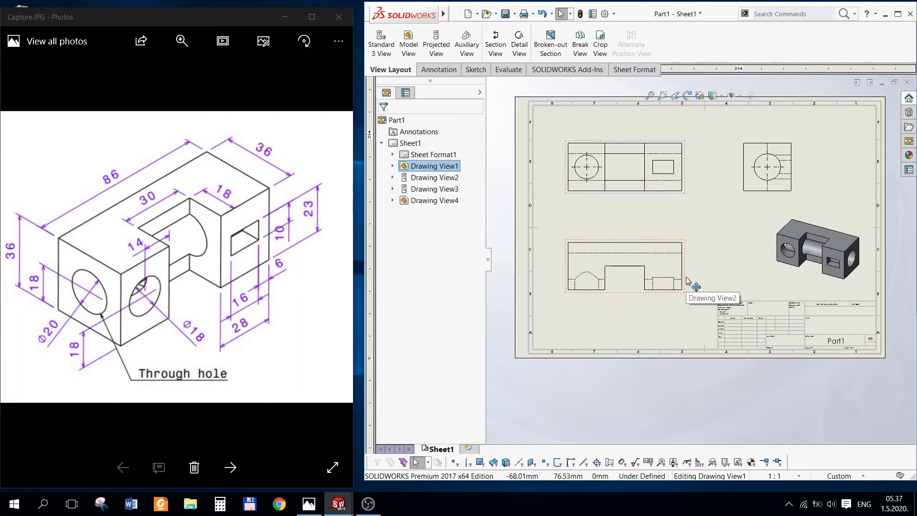
{"action": "scroll", "coordinate": [655, 285], "scroll_direction": "down", "scroll_amount": 1}
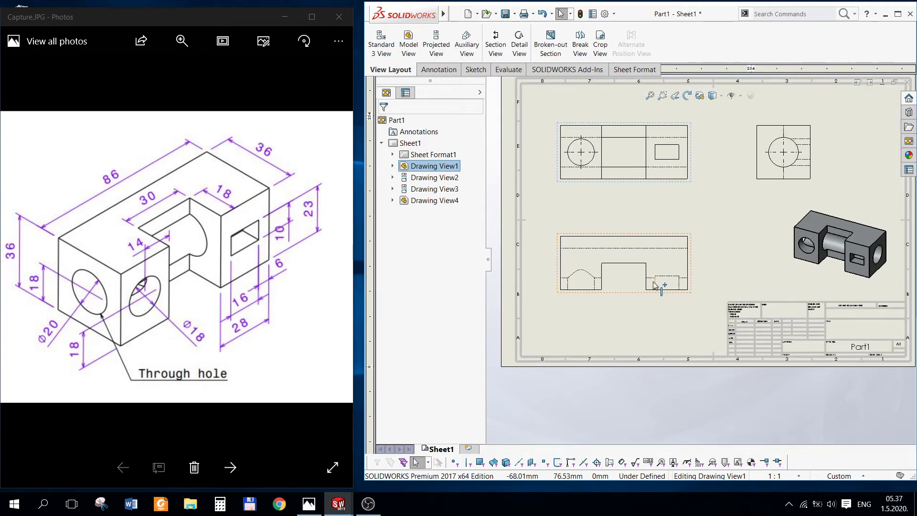
{"action": "scroll", "coordinate": [655, 285], "scroll_direction": "down", "scroll_amount": 1}
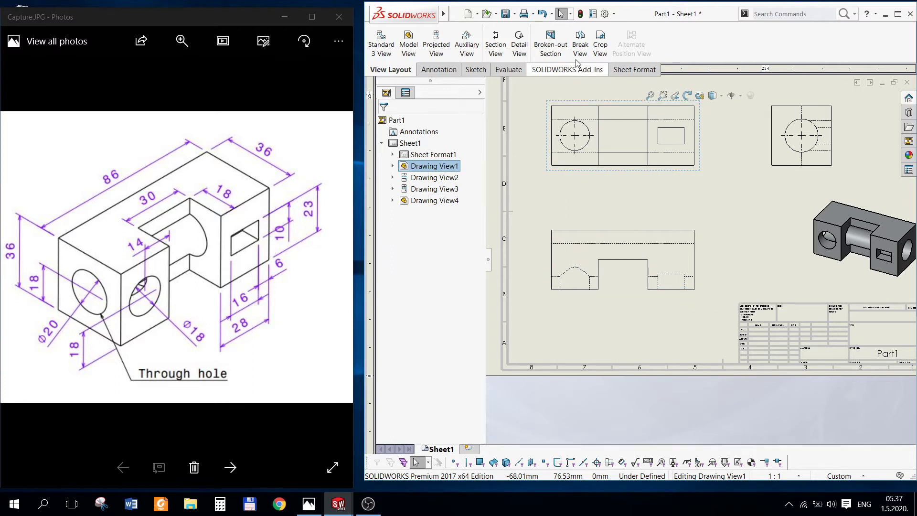
- Add a horizontal centerline across the top-left view
{"action": "left_click", "coordinate": [439, 69]}
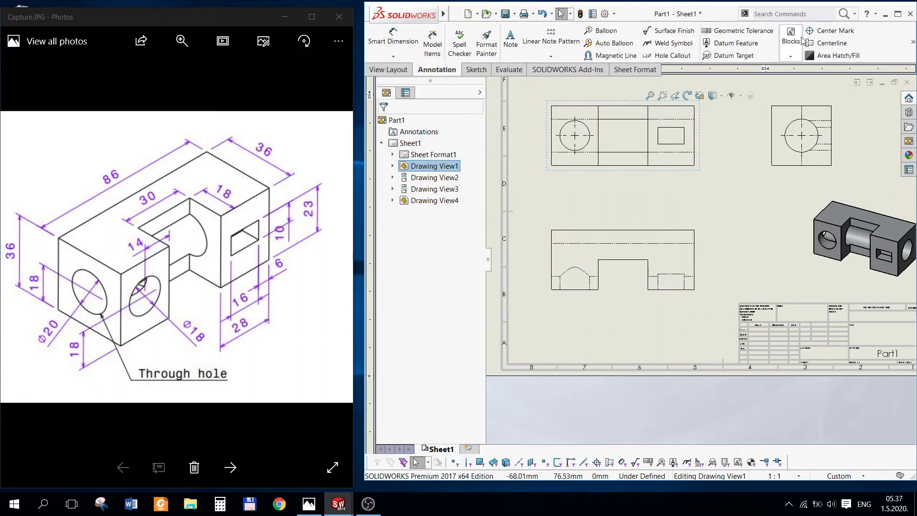
{"action": "left_click", "coordinate": [830, 43]}
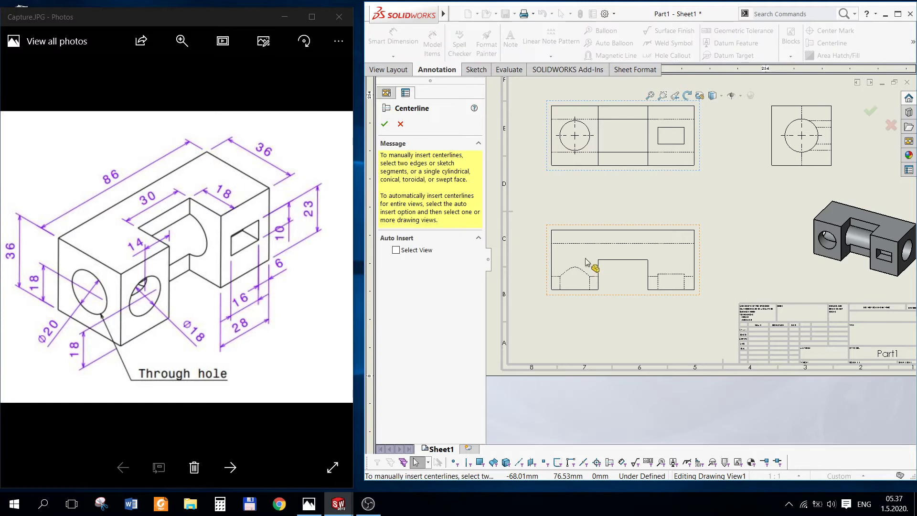
{"action": "left_click", "coordinate": [608, 243]}
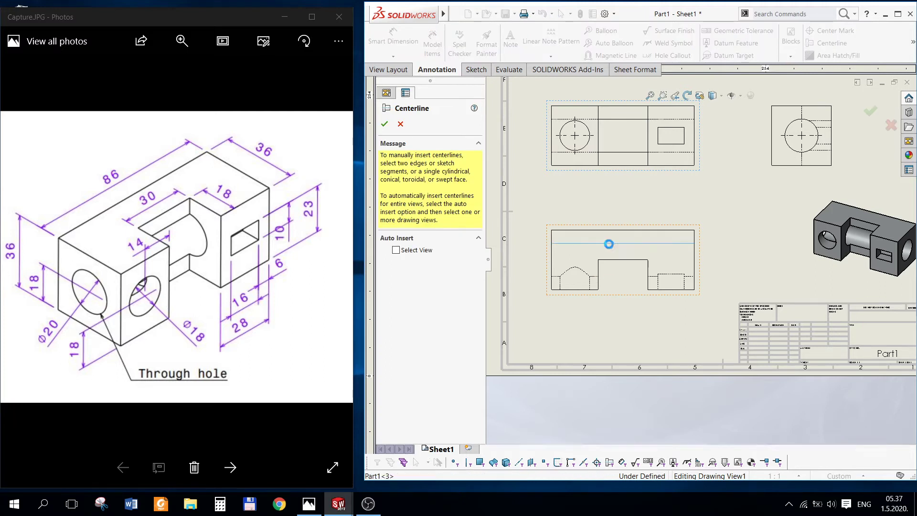
{"action": "left_click", "coordinate": [557, 278]}
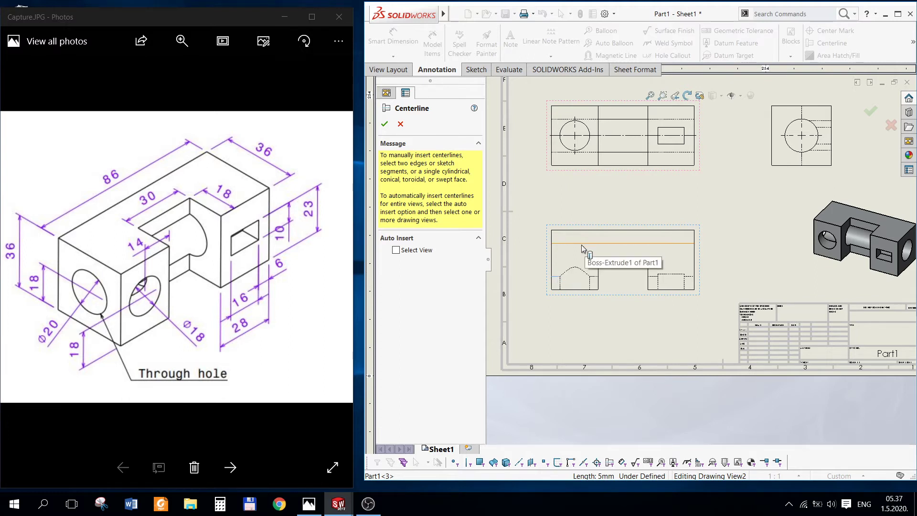
{"action": "scroll", "coordinate": [637, 266], "scroll_direction": "down", "scroll_amount": 1}
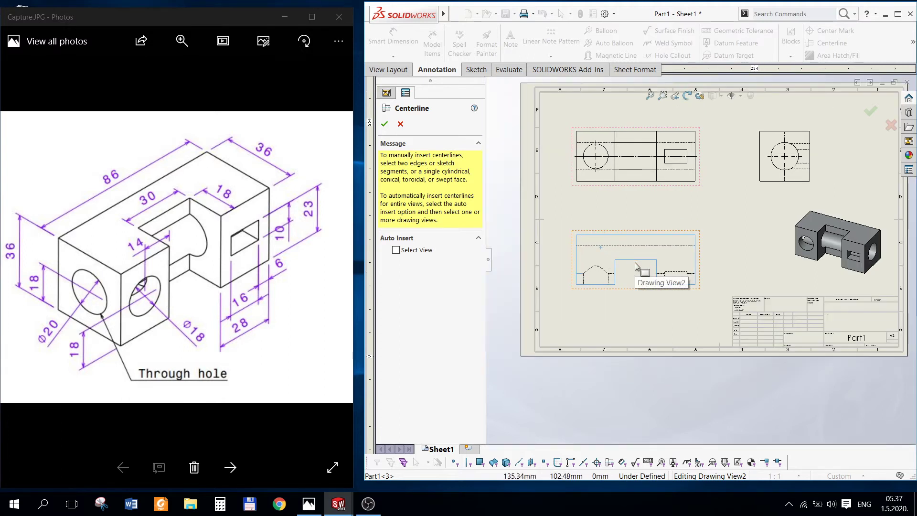
{"action": "scroll", "coordinate": [635, 266], "scroll_direction": "down", "scroll_amount": 1}
{"action": "key", "text": "Escape"}
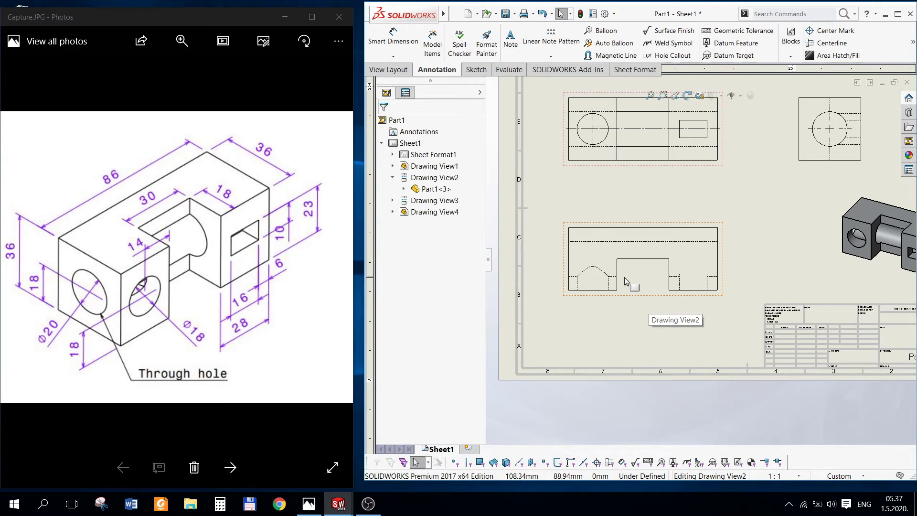
{"action": "scroll", "coordinate": [625, 280], "scroll_direction": "down", "scroll_amount": 2}
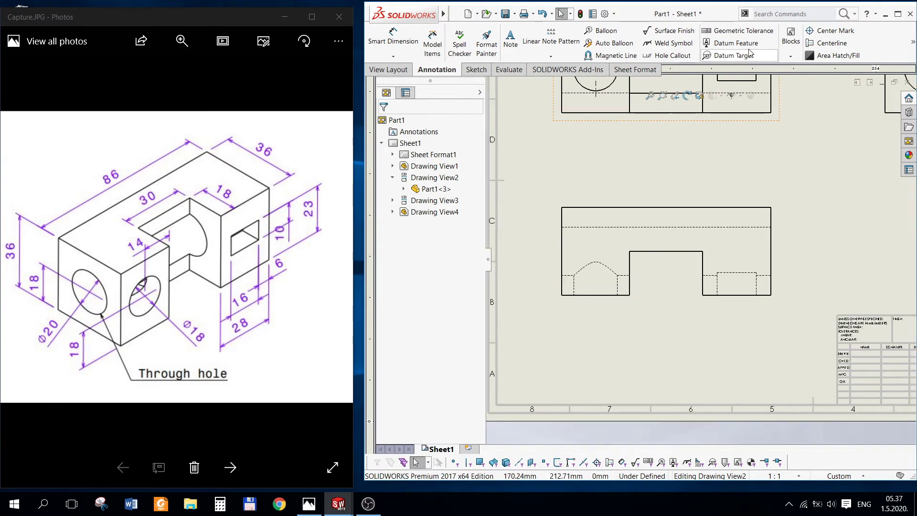
- Add a horizontal centerline between the lower view's hidden edges, extending past both sides
{"action": "left_click", "coordinate": [832, 43]}
{"action": "left_click", "coordinate": [710, 276]}
{"action": "left_click", "coordinate": [705, 227]}
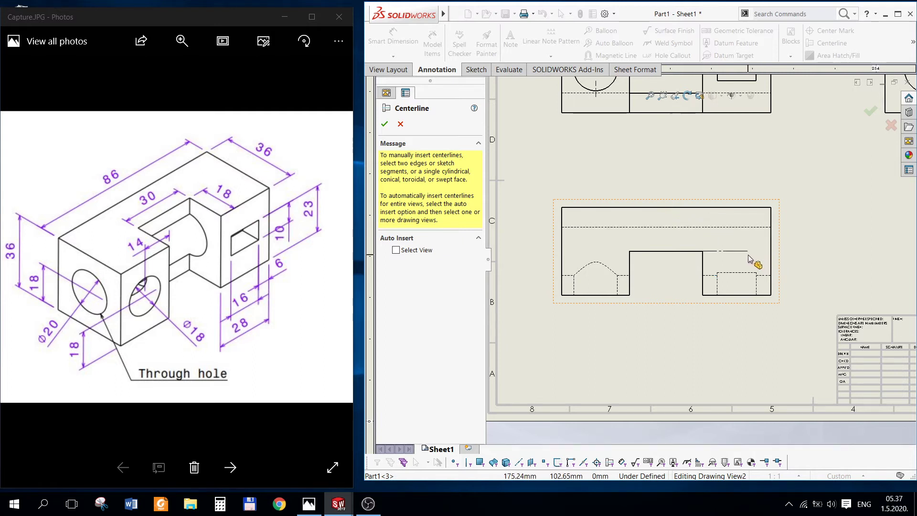
{"action": "key", "text": "Escape"}
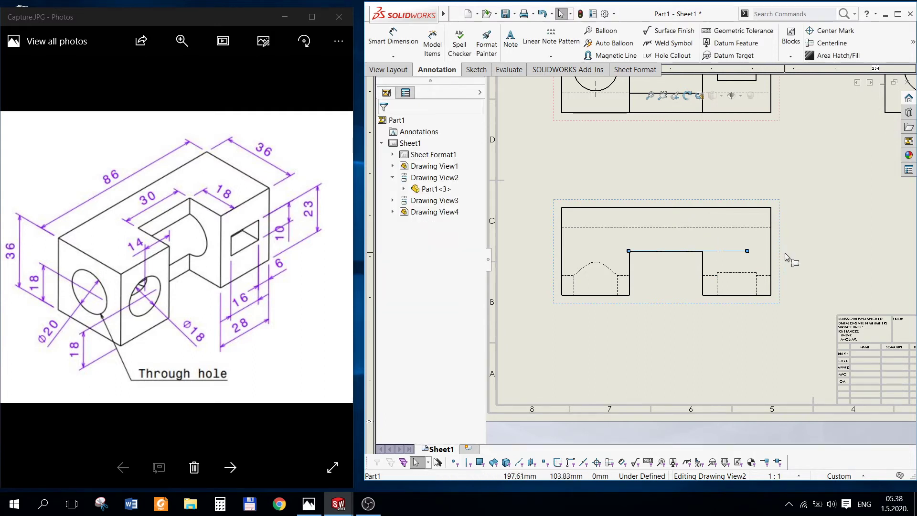
{"action": "left_click_drag", "start_coordinate": [746, 250], "coordinate": [785, 253]}
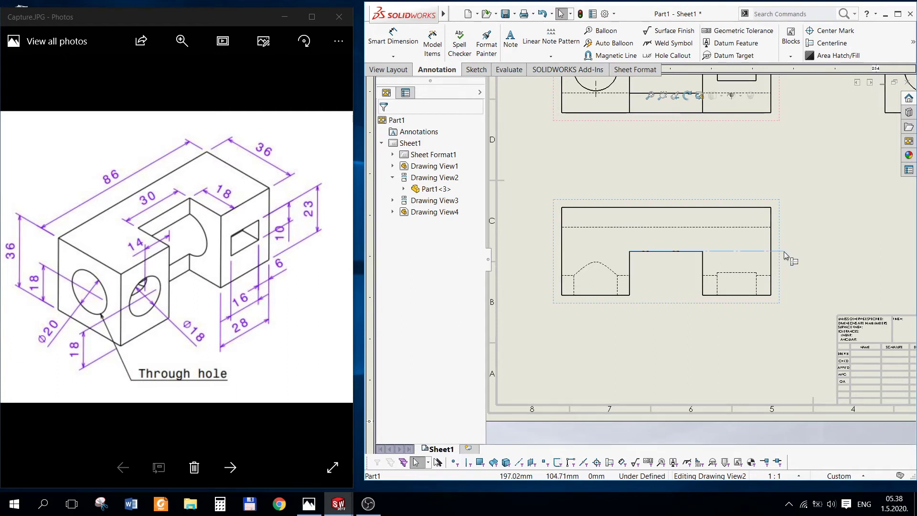
{"action": "left_click", "coordinate": [664, 250]}
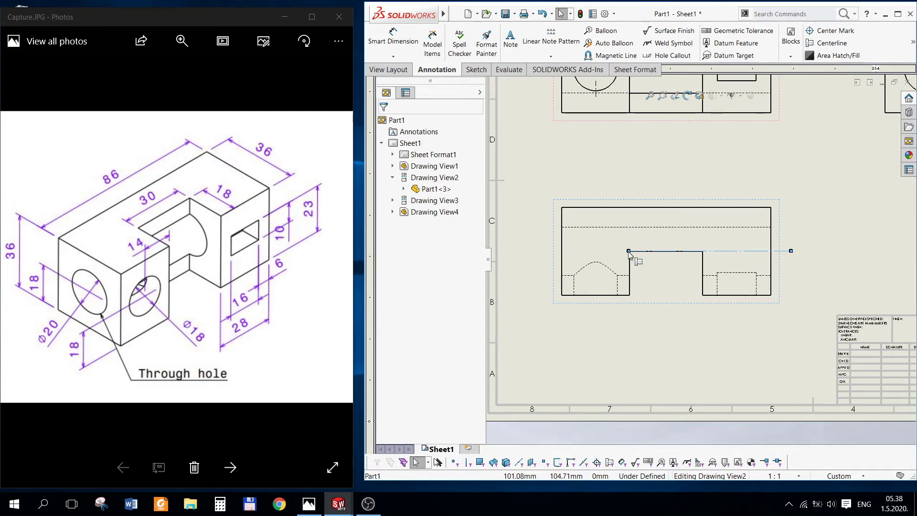
{"action": "left_click_drag", "start_coordinate": [629, 251], "coordinate": [549, 251]}
{"action": "left_click", "coordinate": [692, 172]}
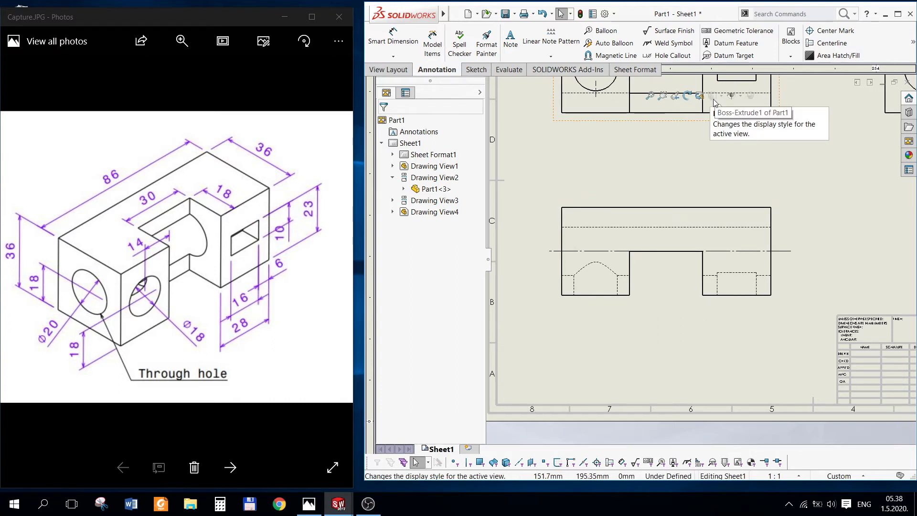
- Add vertical centerlines through the left hidden hole and the right pocket
{"action": "left_click", "coordinate": [831, 43]}
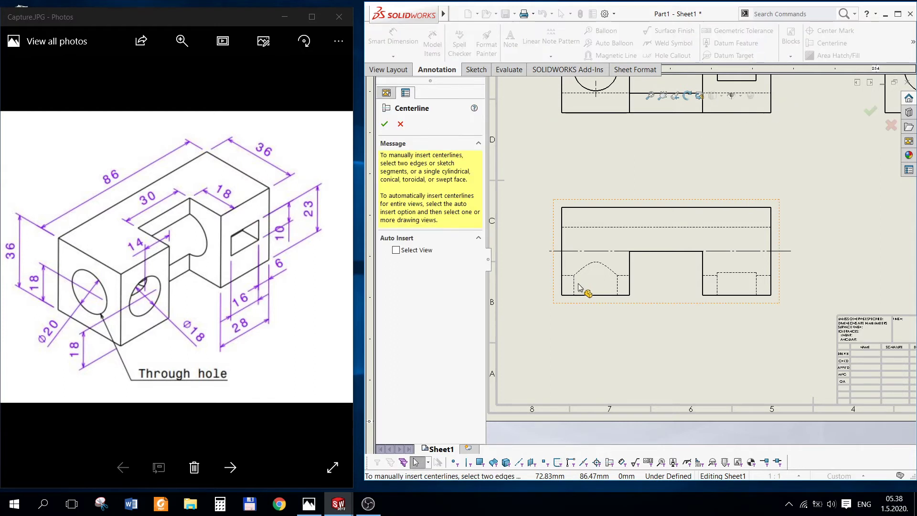
{"action": "left_click", "coordinate": [574, 290]}
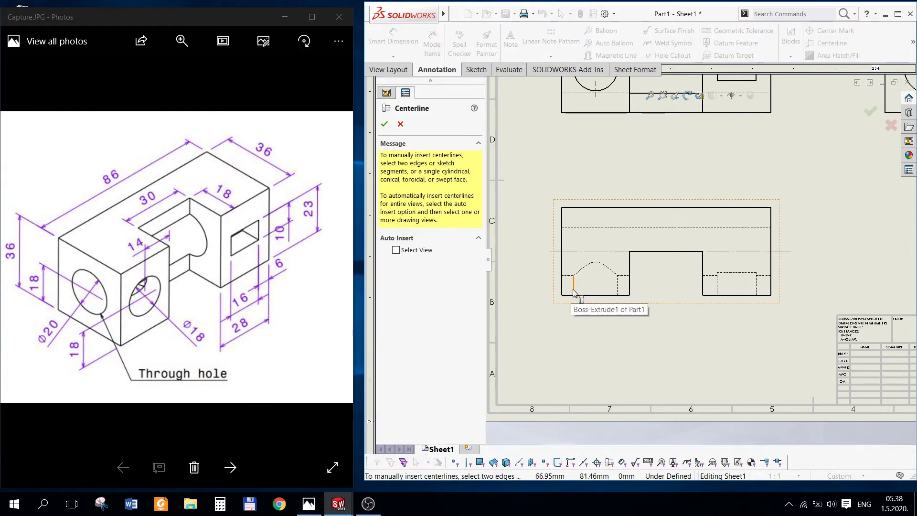
{"action": "left_click", "coordinate": [618, 291]}
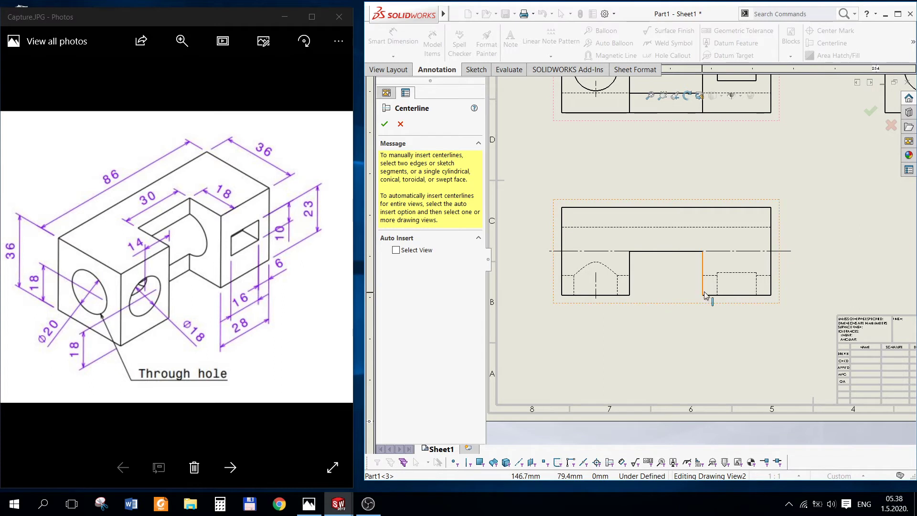
{"action": "left_click", "coordinate": [718, 287]}
{"action": "left_click", "coordinate": [756, 289]}
{"action": "key", "text": "Escape"}
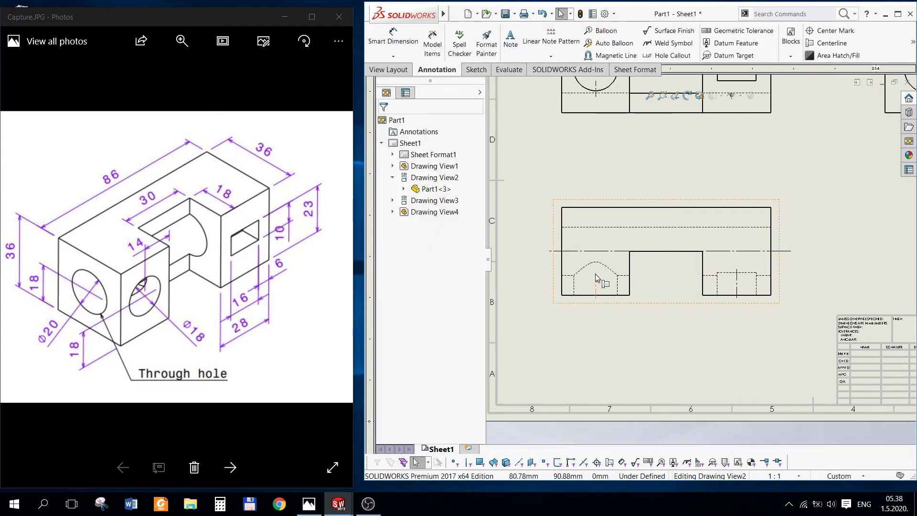
{"action": "left_click", "coordinate": [597, 262]}
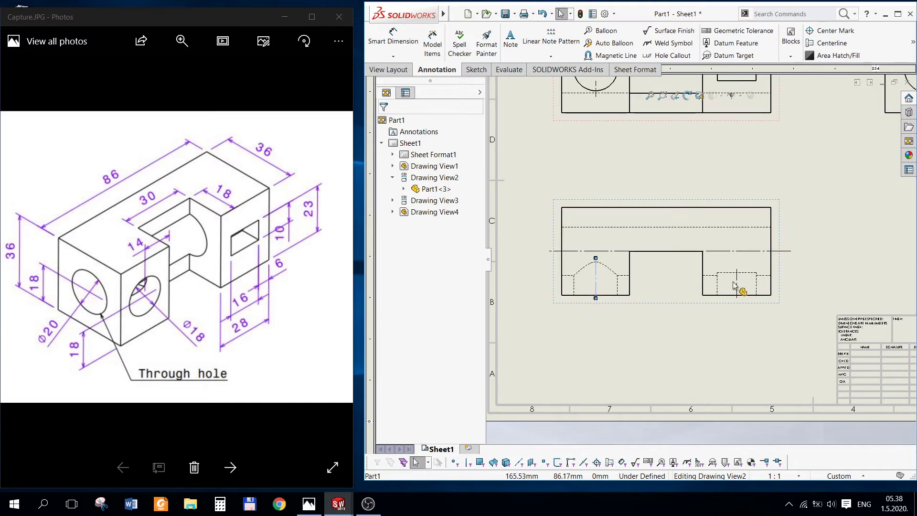
{"action": "scroll", "coordinate": [734, 285], "scroll_direction": "up", "scroll_amount": 3}
{"action": "scroll", "coordinate": [779, 162], "scroll_direction": "up", "scroll_amount": 1}
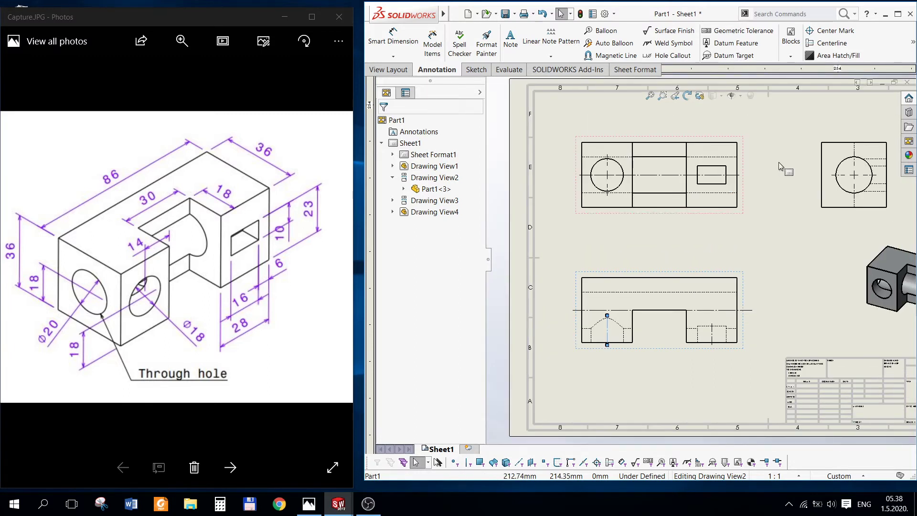
{"action": "scroll", "coordinate": [779, 162], "scroll_direction": "down", "scroll_amount": 1}
{"action": "left_click", "coordinate": [725, 271]}
- Dimension the lower view's overall 86 width below it
{"action": "key", "text": "d"}
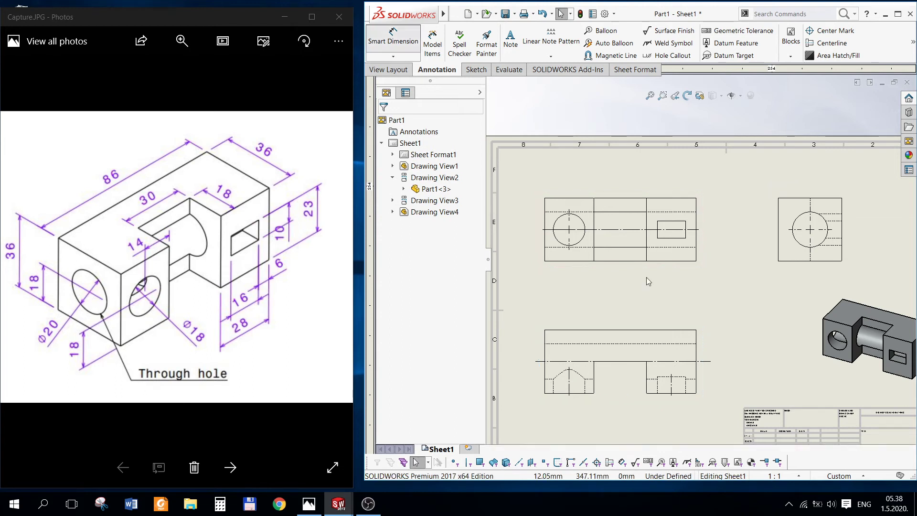
{"action": "scroll", "coordinate": [650, 331], "scroll_direction": "down", "scroll_amount": 1}
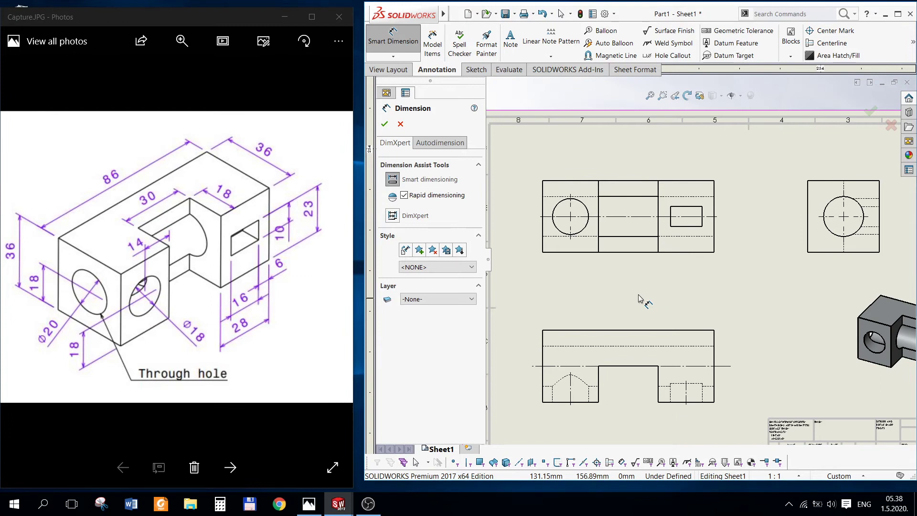
{"action": "scroll", "coordinate": [640, 298], "scroll_direction": "up", "scroll_amount": 2}
{"action": "left_click", "coordinate": [669, 274]}
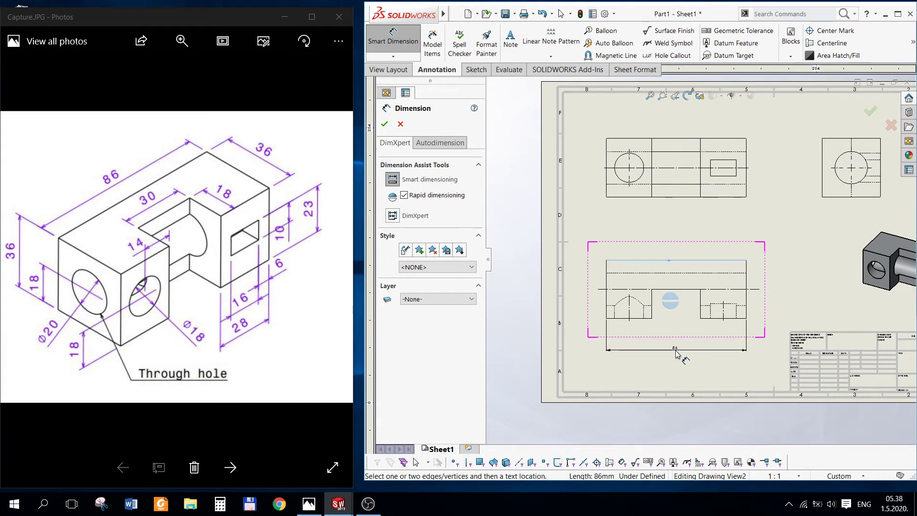
{"action": "left_click", "coordinate": [677, 354]}
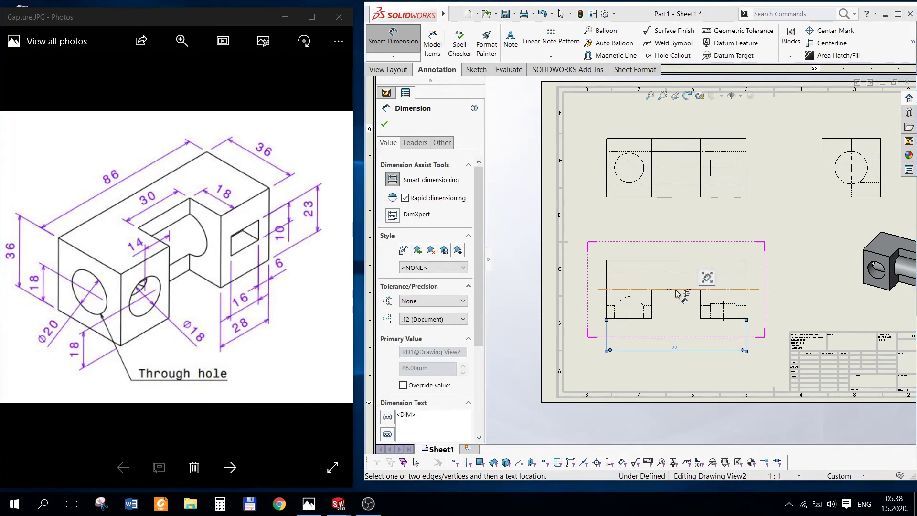
{"action": "left_click", "coordinate": [676, 290]}
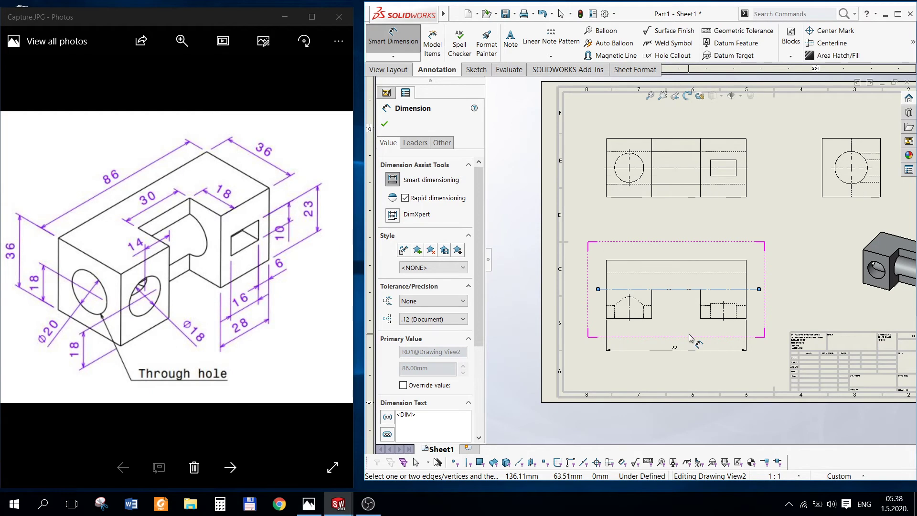
{"action": "scroll", "coordinate": [690, 338], "scroll_direction": "down", "scroll_amount": 2}
{"action": "left_click", "coordinate": [394, 37]}
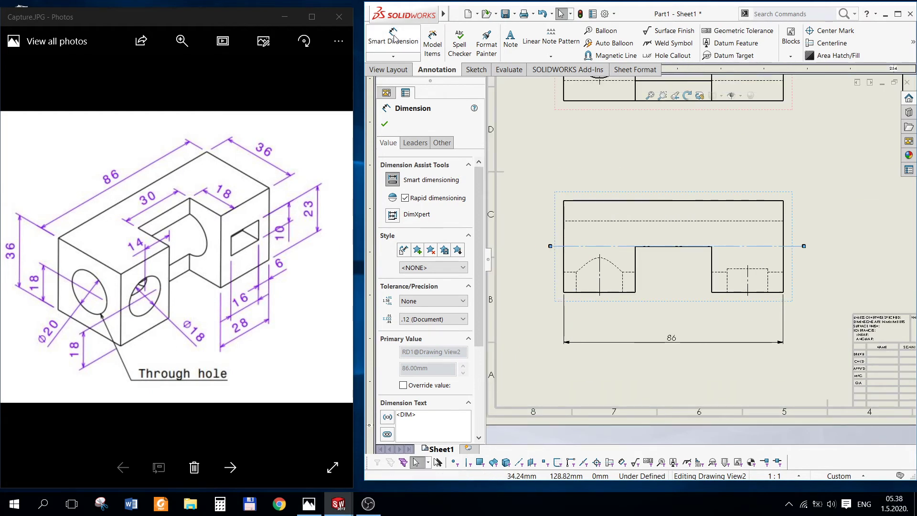
{"action": "left_click", "coordinate": [394, 37]}
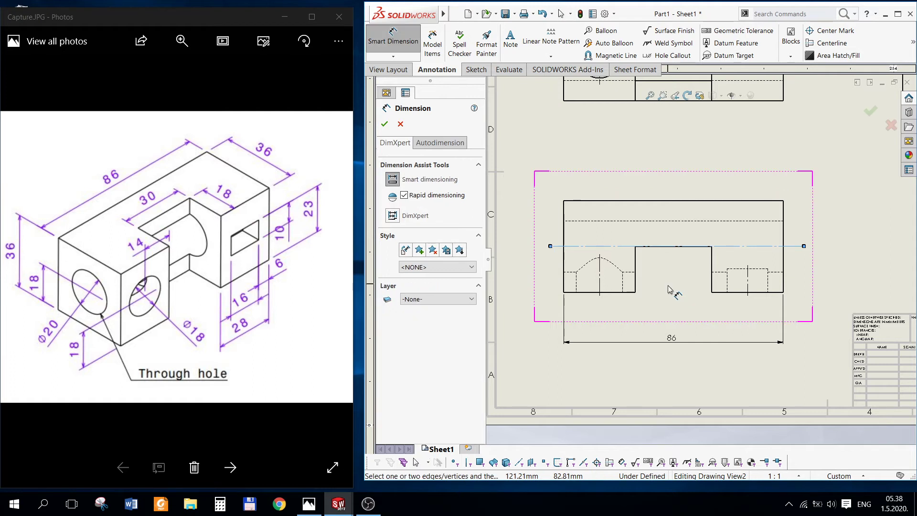
{"action": "key", "text": "Escape"}
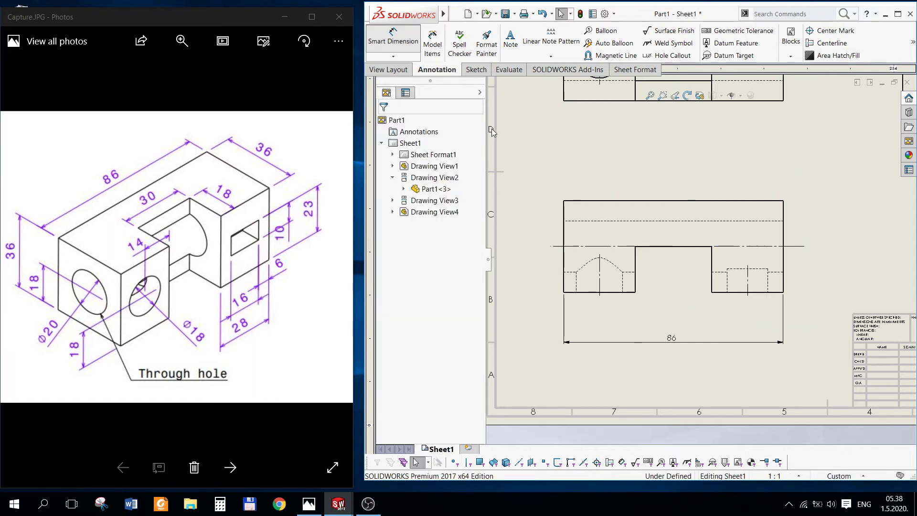
{"action": "left_click", "coordinate": [394, 38]}
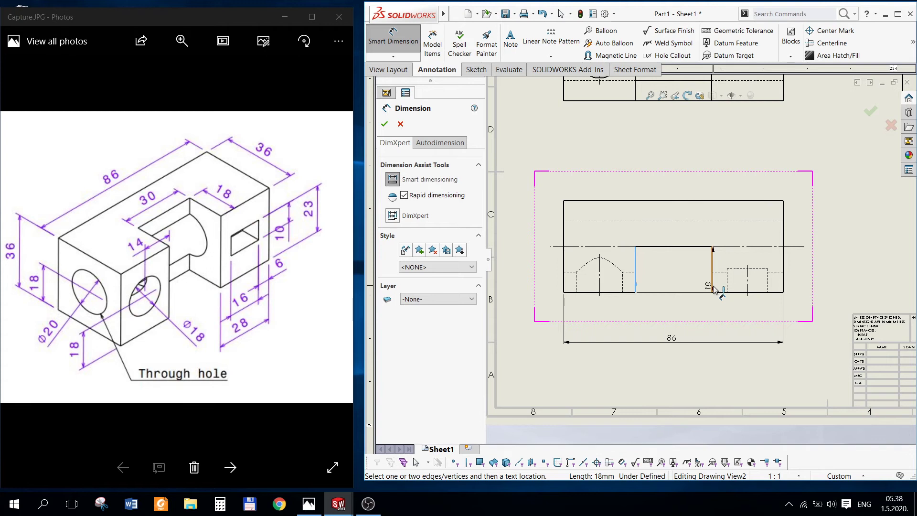
- Add the 30 slot width and the two 14 offsets to the centerlines
{"action": "left_click", "coordinate": [713, 286]}
{"action": "left_click", "coordinate": [698, 282]}
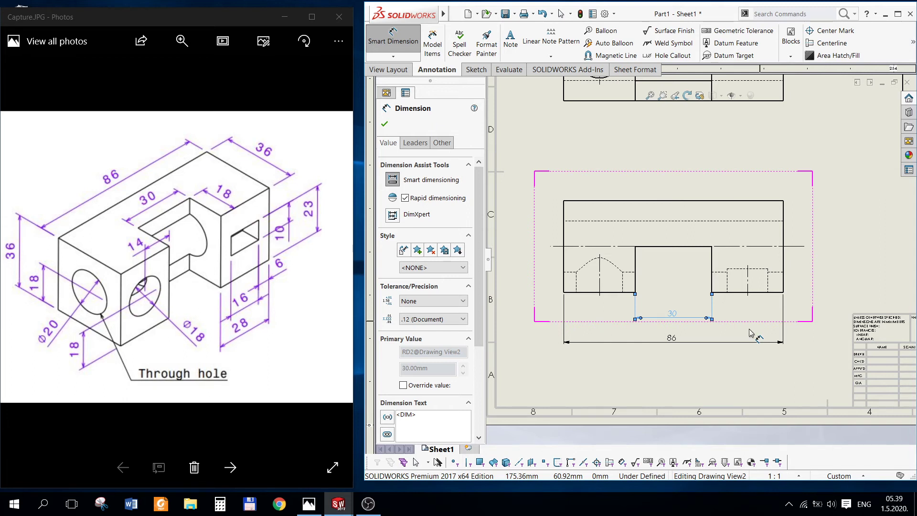
{"action": "left_click", "coordinate": [636, 286]}
{"action": "left_click", "coordinate": [614, 317]}
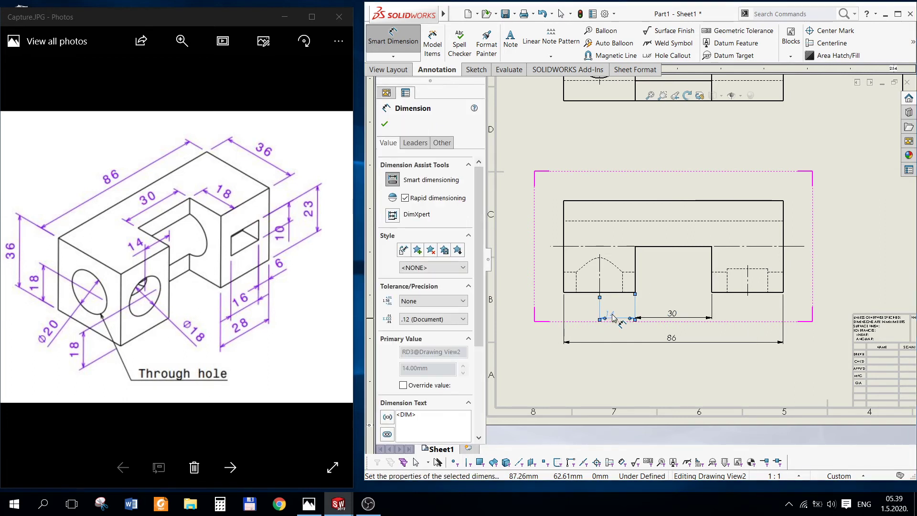
{"action": "left_click", "coordinate": [746, 291]}
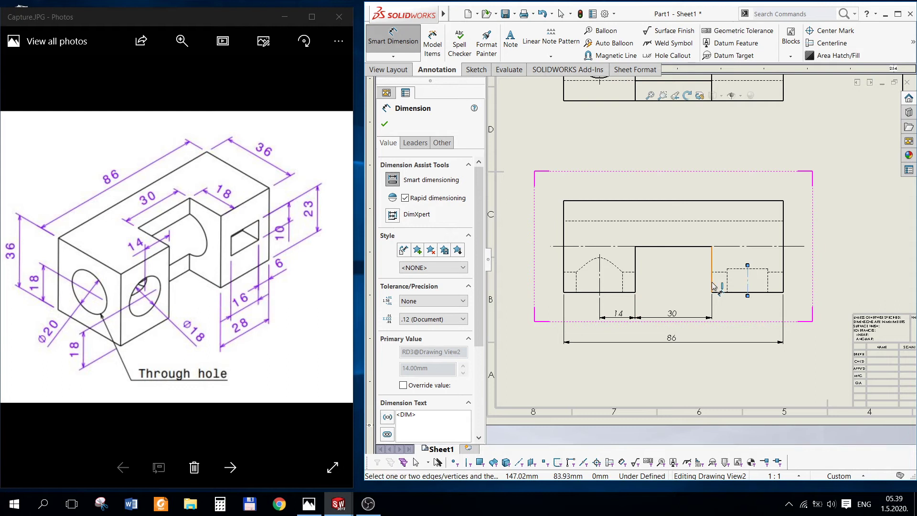
{"action": "left_click", "coordinate": [713, 285]}
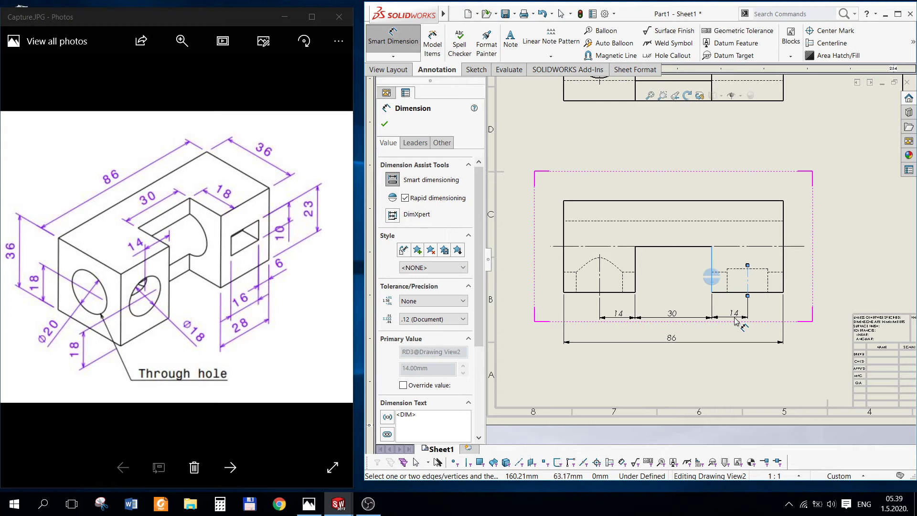
{"action": "left_click", "coordinate": [736, 321]}
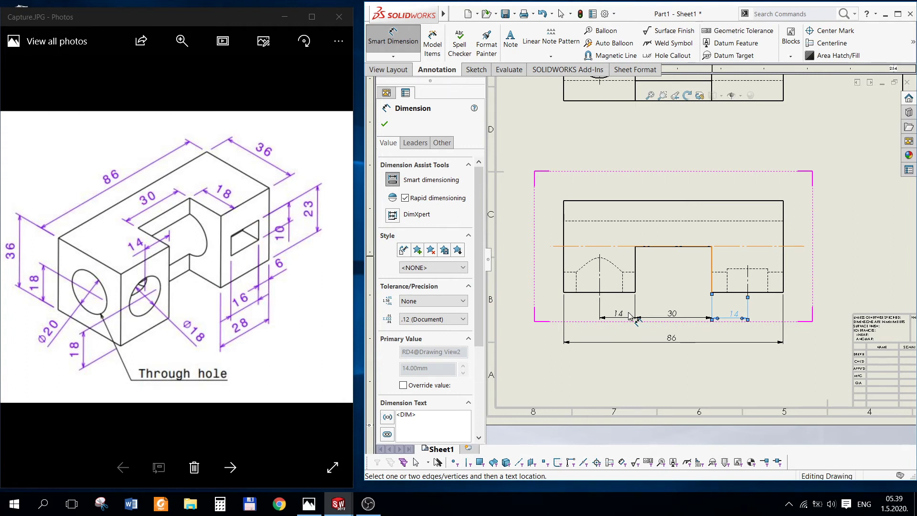
{"action": "scroll", "coordinate": [630, 225], "scroll_direction": "up", "scroll_amount": 1}
{"action": "scroll", "coordinate": [631, 130], "scroll_direction": "up", "scroll_amount": 1}
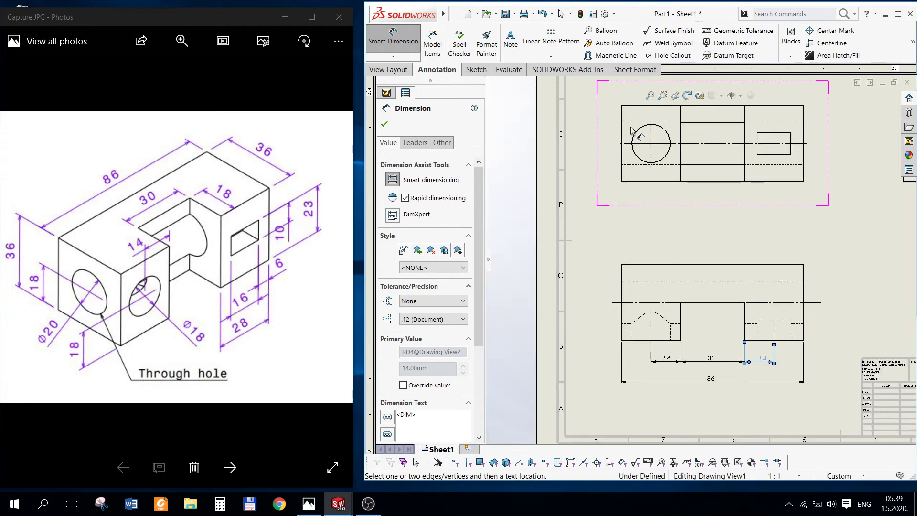
- Add the upper view's dimensions: Ø18 hole, 16 and 10 opening, 36 overall
{"action": "left_click", "coordinate": [635, 133]}
{"action": "scroll", "coordinate": [621, 119], "scroll_direction": "down", "scroll_amount": 2}
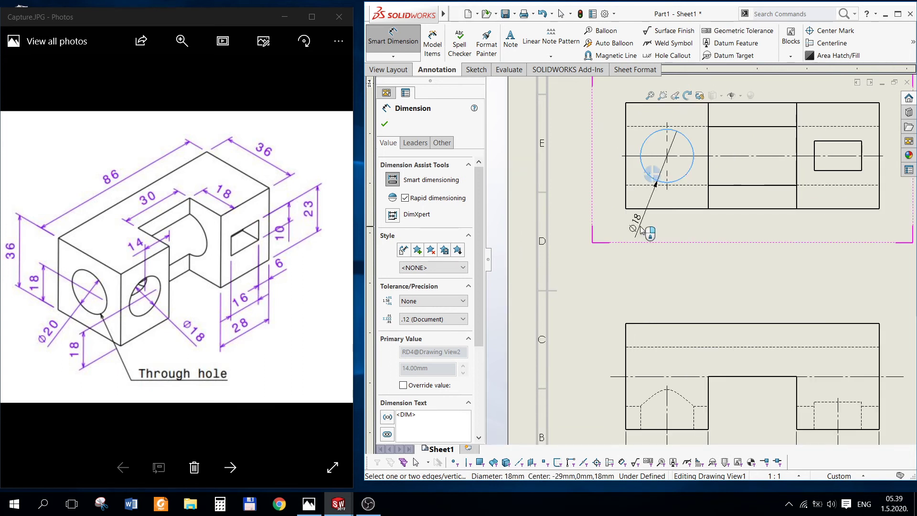
{"action": "left_click", "coordinate": [641, 231]}
{"action": "left_click", "coordinate": [838, 171]}
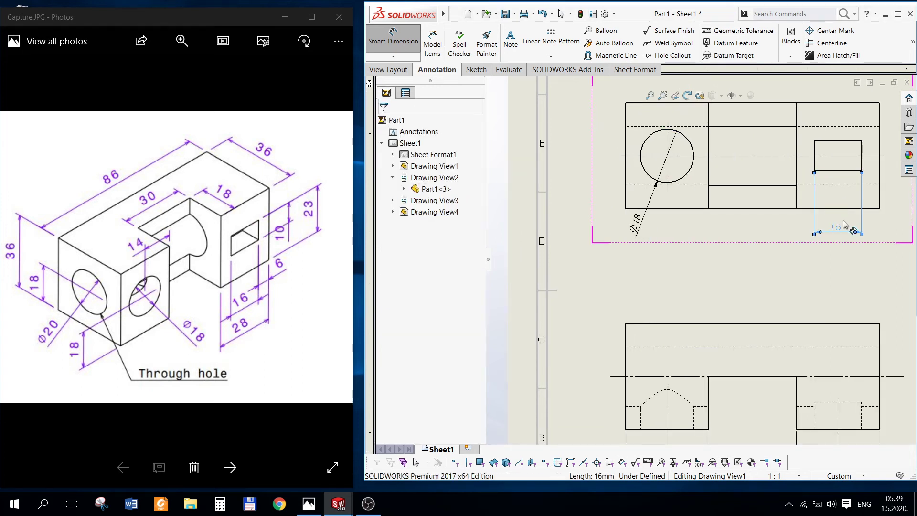
{"action": "left_click", "coordinate": [844, 224]}
{"action": "scroll", "coordinate": [845, 225], "scroll_direction": "up", "scroll_amount": 1}
{"action": "left_click", "coordinate": [834, 172]}
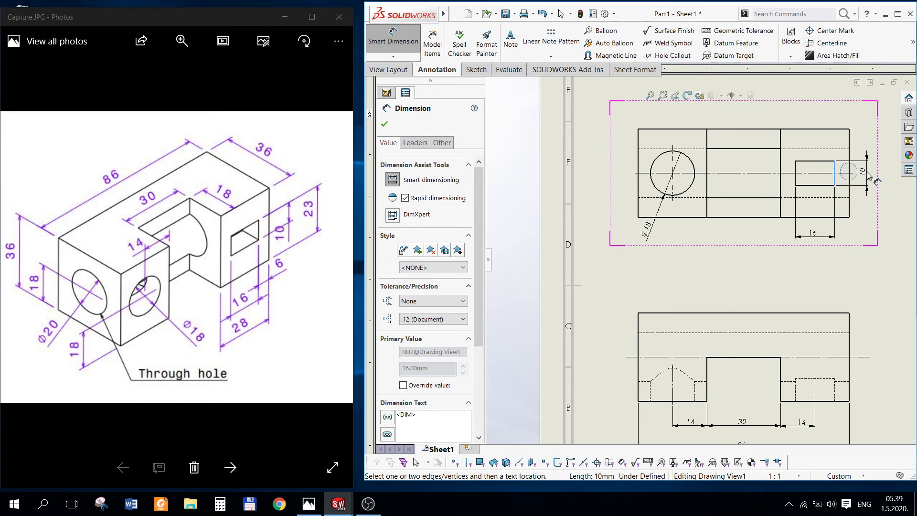
{"action": "left_click", "coordinate": [868, 174]}
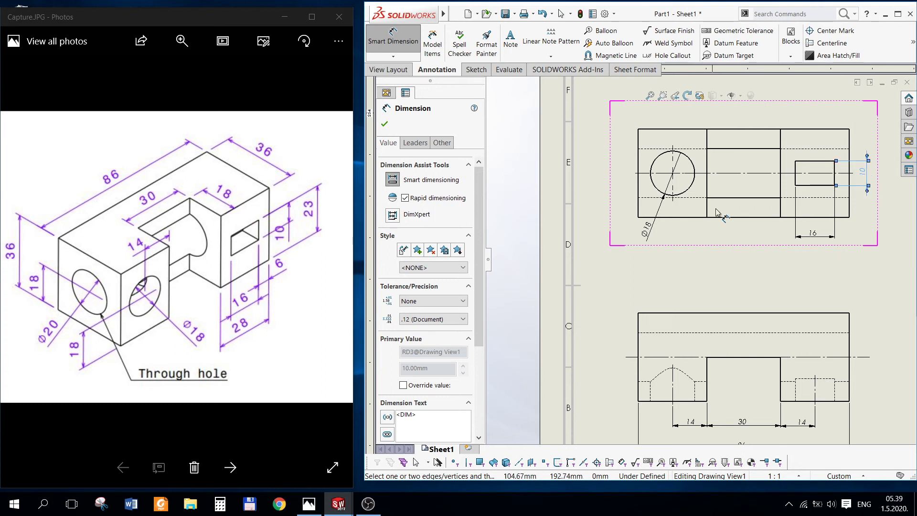
{"action": "left_click", "coordinate": [757, 190]}
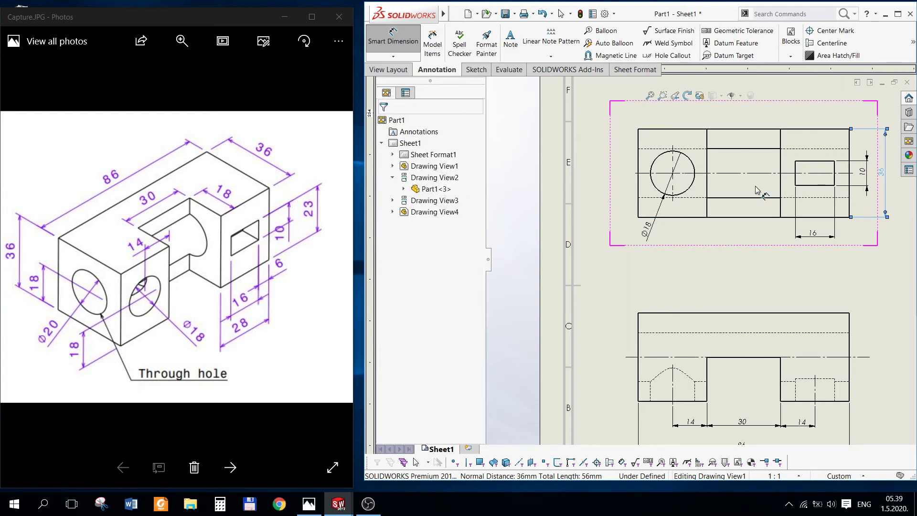
{"action": "left_click", "coordinate": [788, 258]}
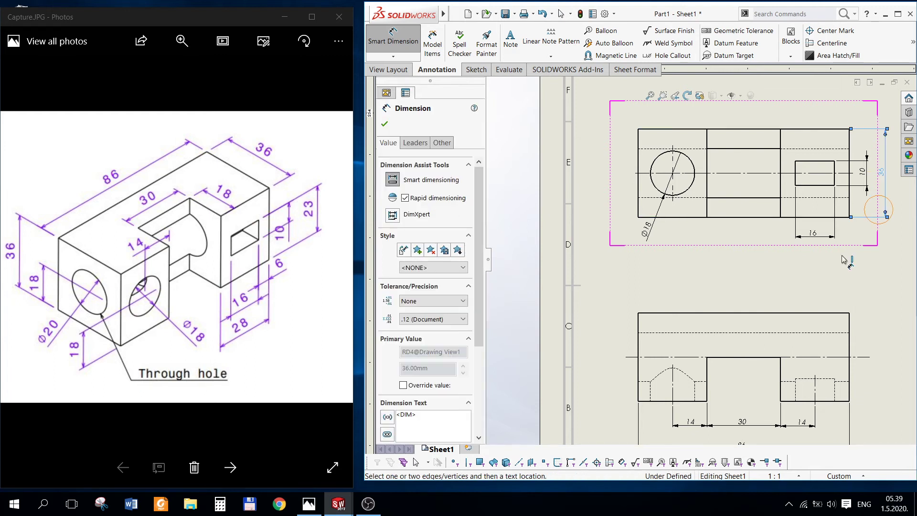
{"action": "scroll", "coordinate": [844, 259], "scroll_direction": "up", "scroll_amount": 4}
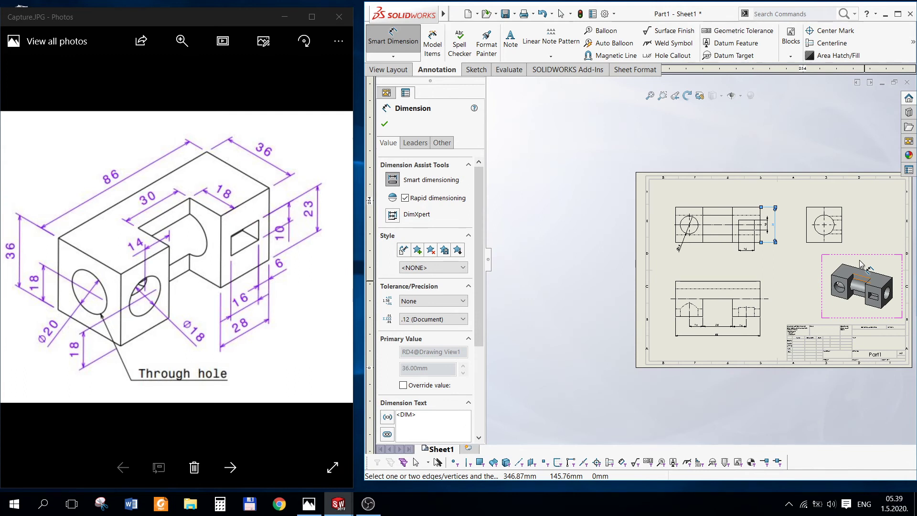
- Dimension the side view with its Ø20 hole diameter and a 36 width below it
{"action": "scroll", "coordinate": [855, 220], "scroll_direction": "down", "scroll_amount": 4}
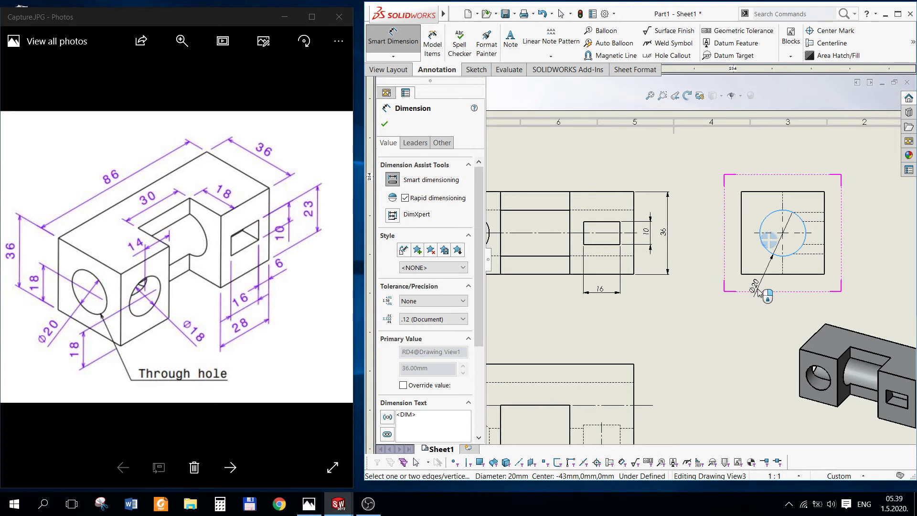
{"action": "left_click", "coordinate": [757, 292]}
{"action": "key", "text": "f"}
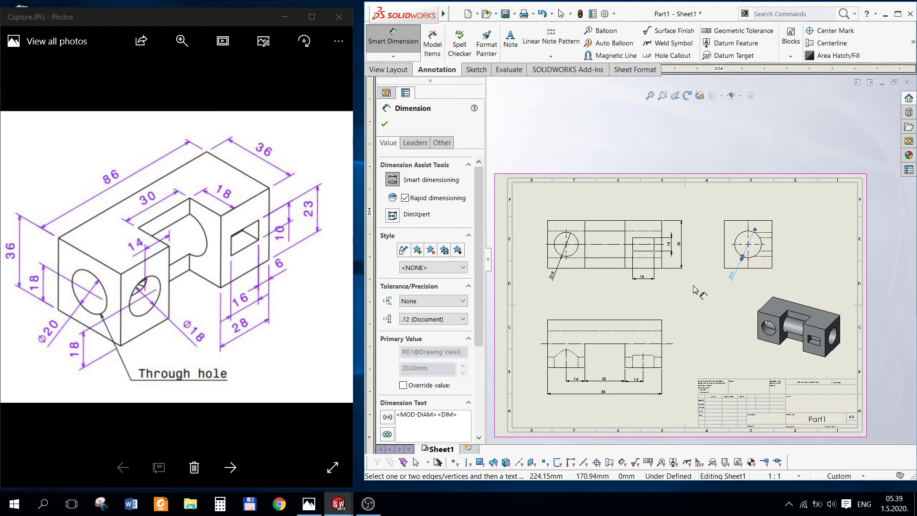
{"action": "left_click", "coordinate": [753, 267]}
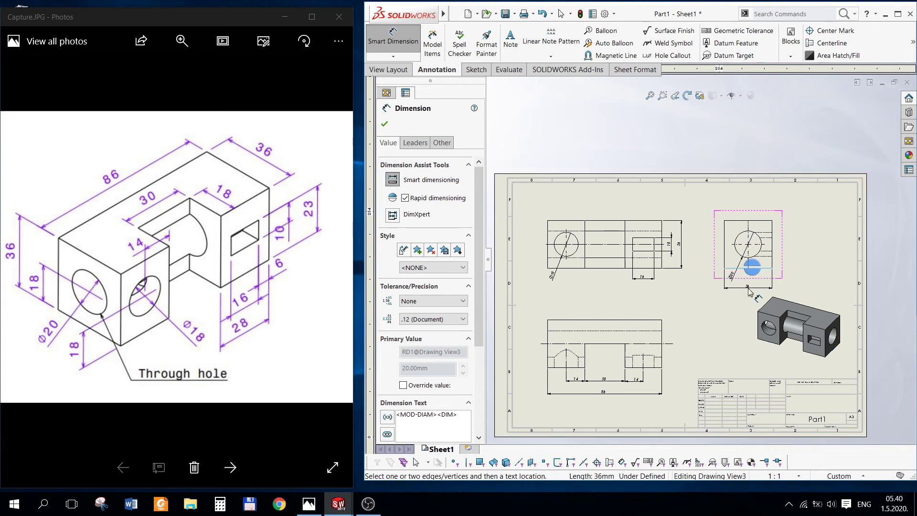
{"action": "left_click", "coordinate": [749, 292]}
{"action": "scroll", "coordinate": [637, 339], "scroll_direction": "down", "scroll_amount": 3}
- Add a vertical 36 height dimension beside the lower view, measured bottom to top edge
{"action": "left_click", "coordinate": [637, 335]}
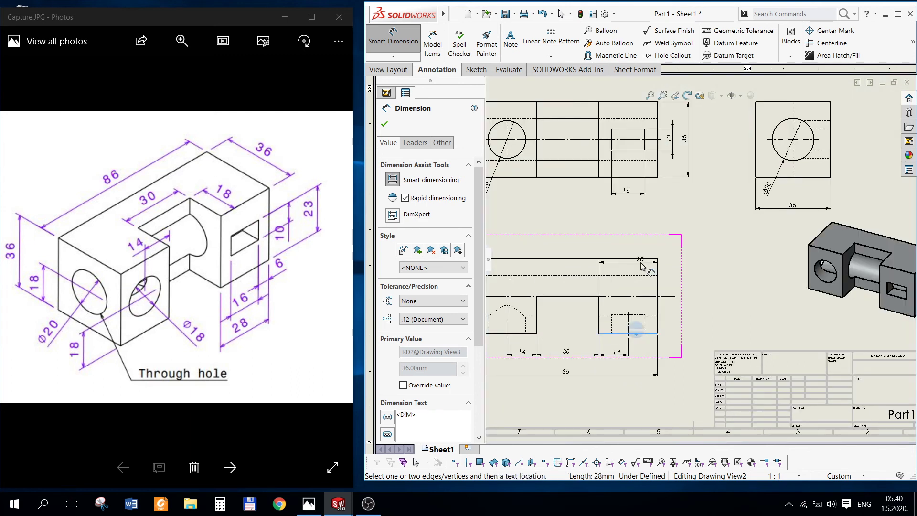
{"action": "left_click", "coordinate": [638, 258]}
{"action": "left_click", "coordinate": [688, 301]}
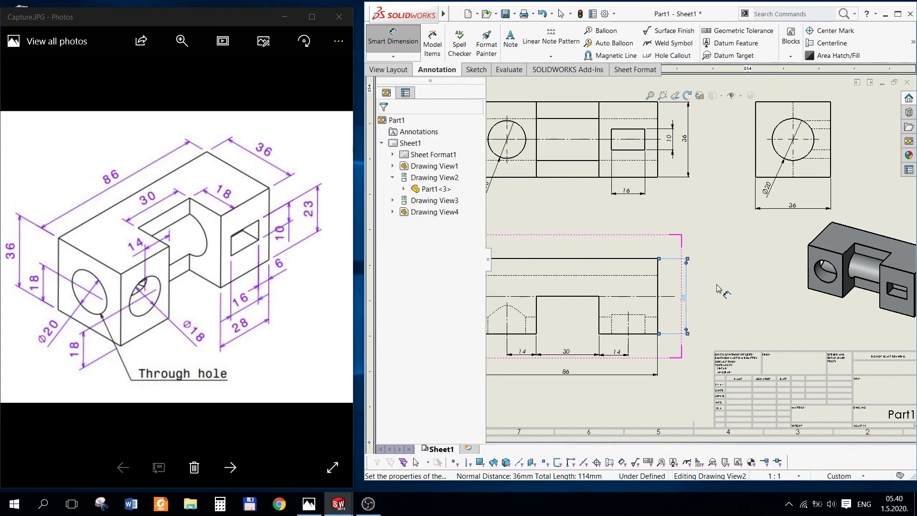
{"action": "key", "text": "Escape"}
{"action": "key", "text": "f"}
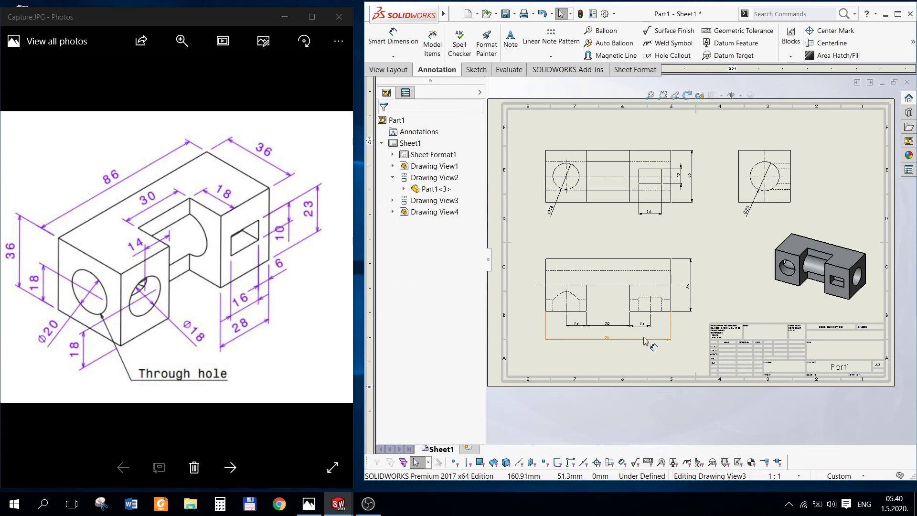
- Inspect the lower view's right-hand 14 dimension, then refit the whole sheet
{"action": "scroll", "coordinate": [644, 340], "scroll_direction": "down", "scroll_amount": 2}
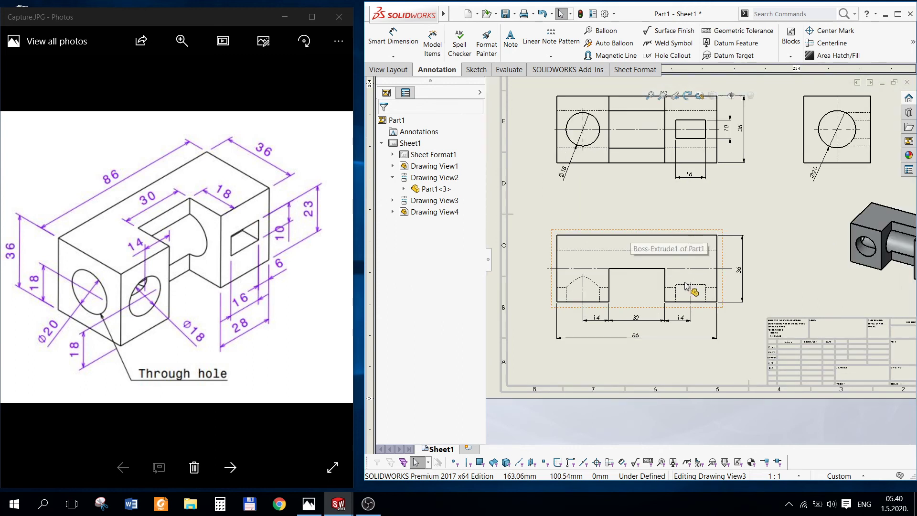
{"action": "left_click", "coordinate": [683, 305]}
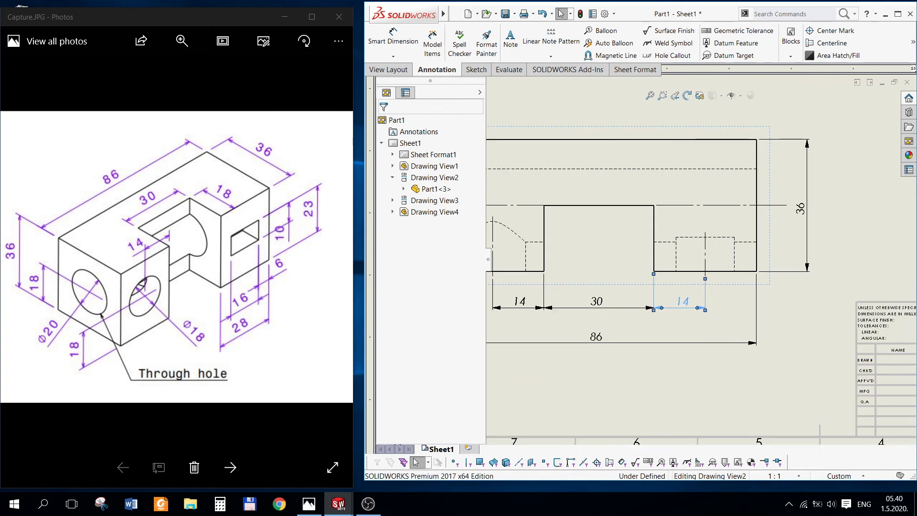
{"action": "scroll", "coordinate": [683, 287], "scroll_direction": "down", "scroll_amount": 3}
{"action": "key", "text": "Escape"}
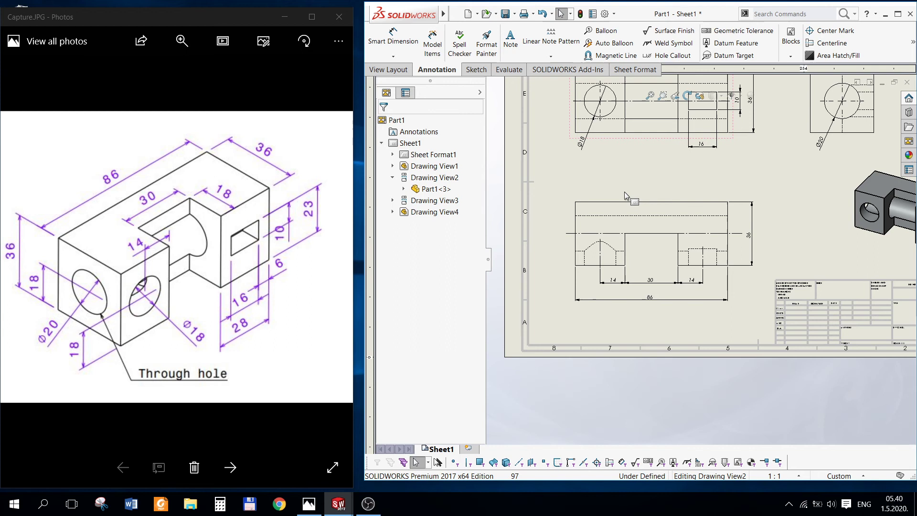
{"action": "key", "text": "f"}
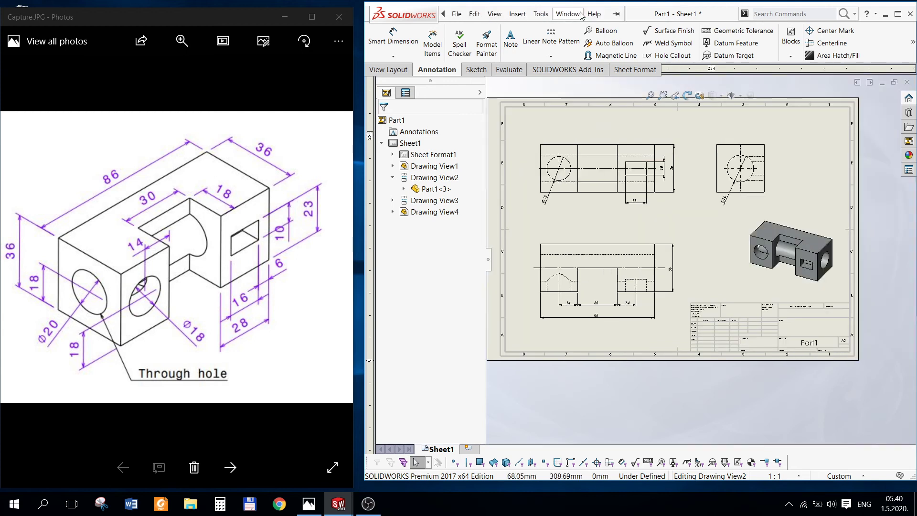
- Set the document's dimension font height to 16 points, with arrows scaling to dimension height
{"action": "left_click", "coordinate": [605, 15]}
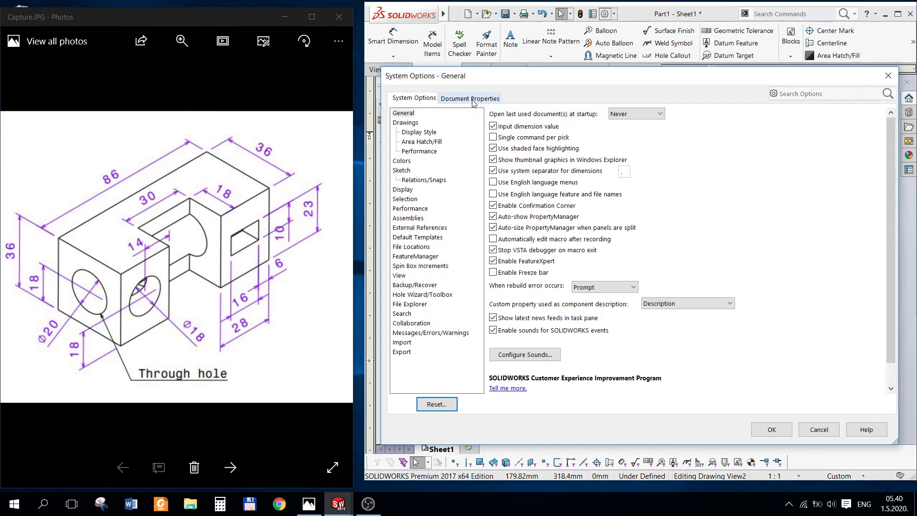
{"action": "left_click", "coordinate": [471, 97]}
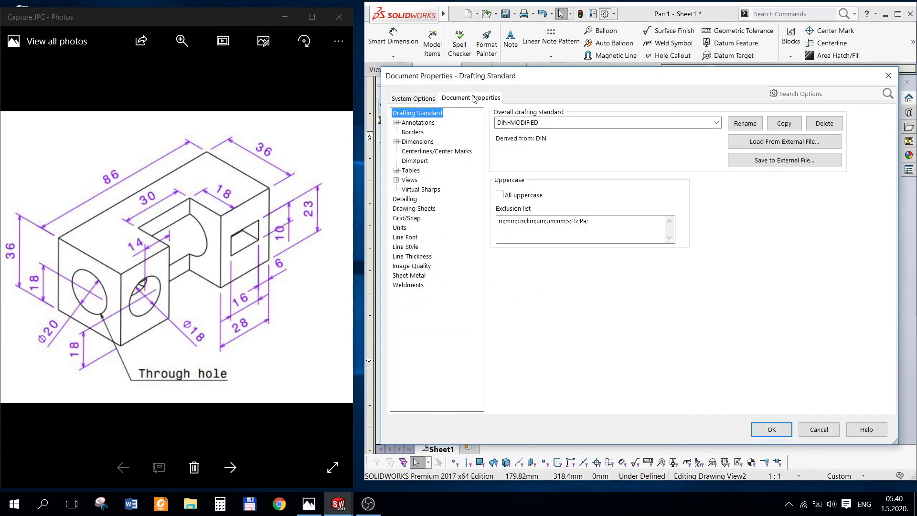
{"action": "left_click", "coordinate": [418, 142]}
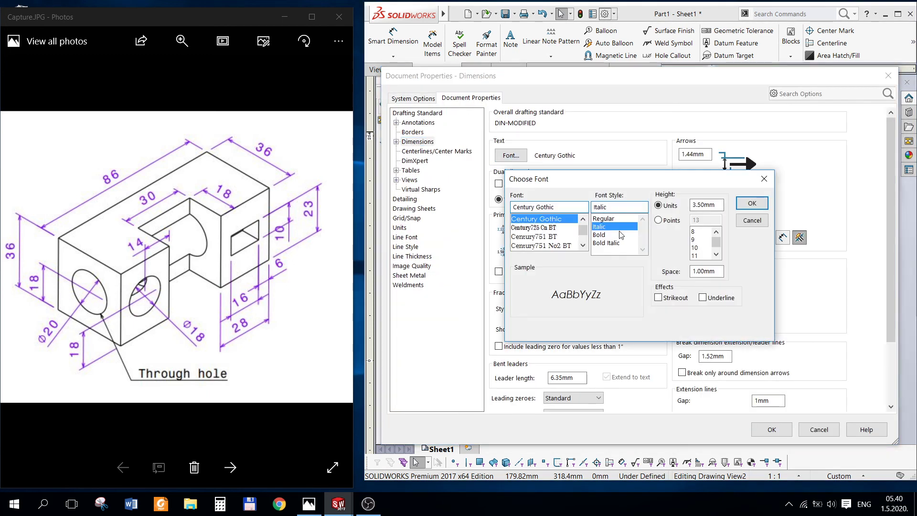
{"action": "left_click", "coordinate": [658, 220]}
{"action": "double_click", "coordinate": [710, 220]}
{"action": "type", "text": "16"}
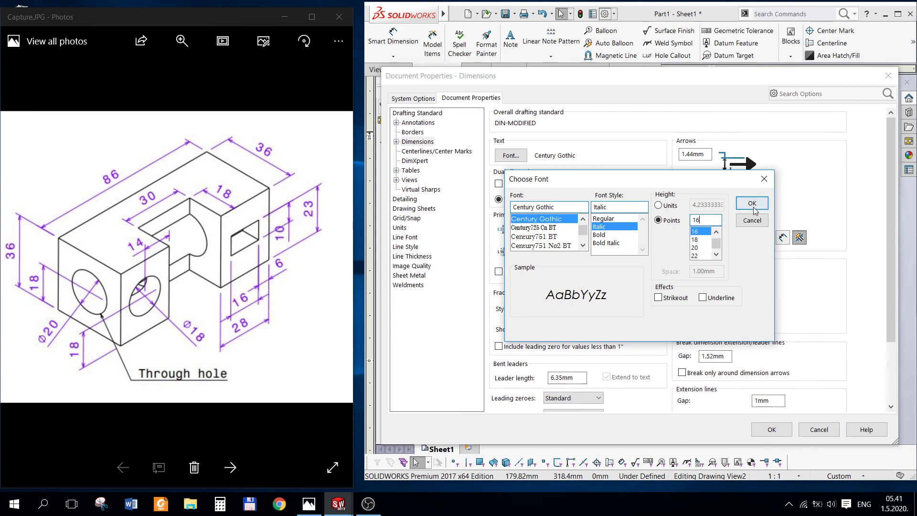
{"action": "left_click", "coordinate": [754, 205]}
{"action": "left_click", "coordinate": [682, 220]}
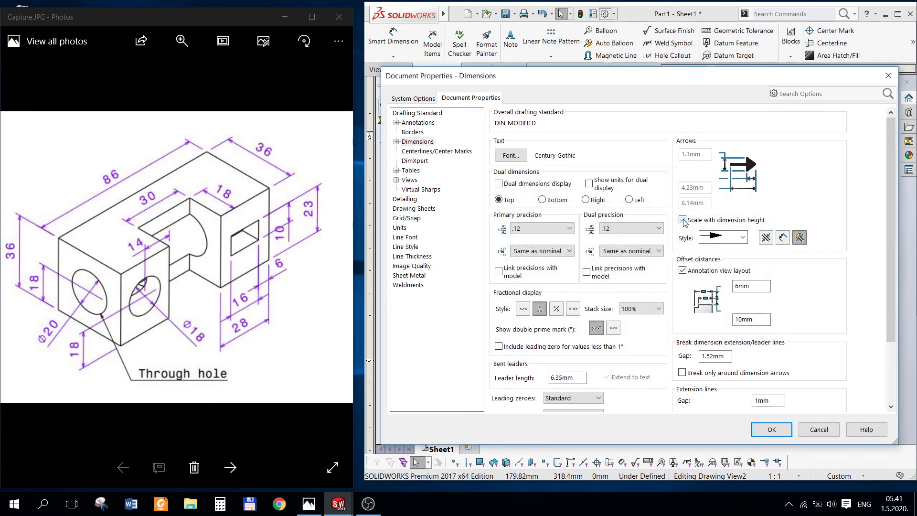
{"action": "left_click", "coordinate": [682, 220]}
{"action": "left_click", "coordinate": [771, 430]}
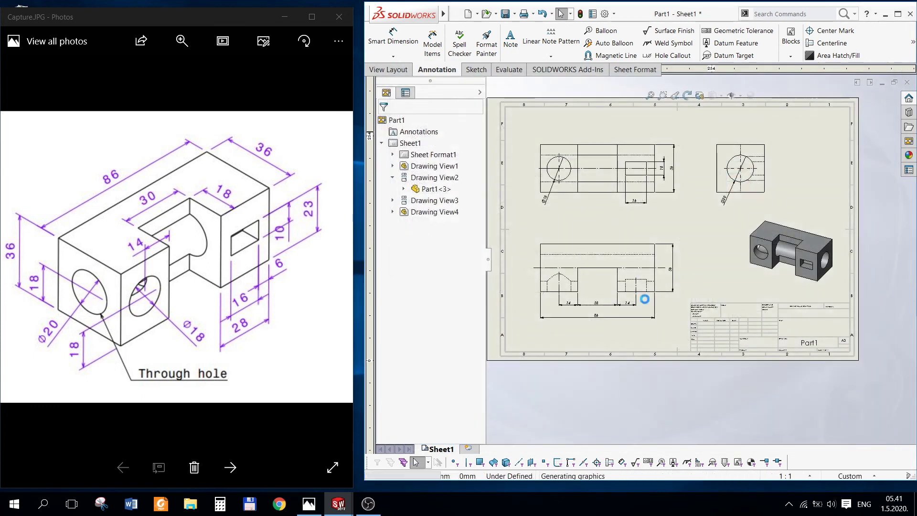
{"action": "scroll", "coordinate": [622, 311], "scroll_direction": "down", "scroll_amount": 2}
{"action": "scroll", "coordinate": [645, 287], "scroll_direction": "up", "scroll_amount": 3}
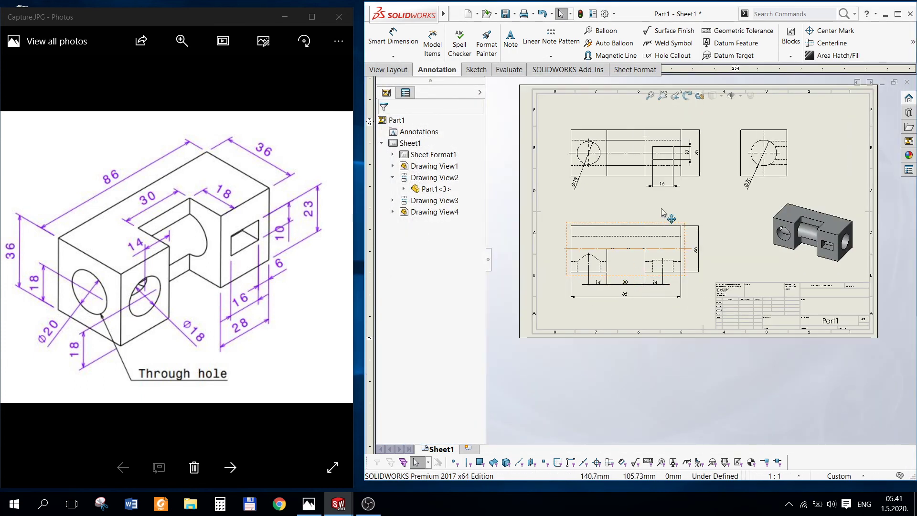
{"action": "scroll", "coordinate": [668, 186], "scroll_direction": "down", "scroll_amount": 2}
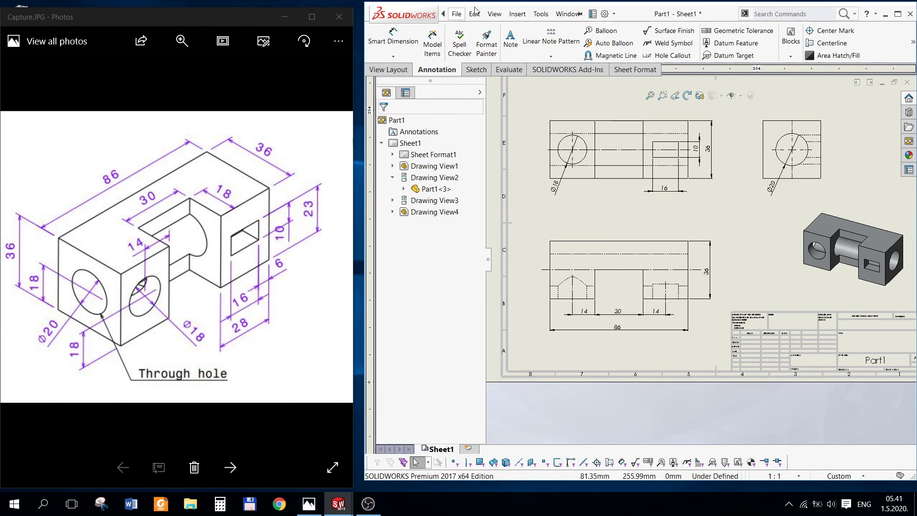
- Set the Visible Edges line font thickness to 0.35mm in Document Properties
{"action": "mouse_move", "coordinate": [401, 14]}
{"action": "left_click", "coordinate": [600, 13]}
{"action": "left_click", "coordinate": [604, 13]}
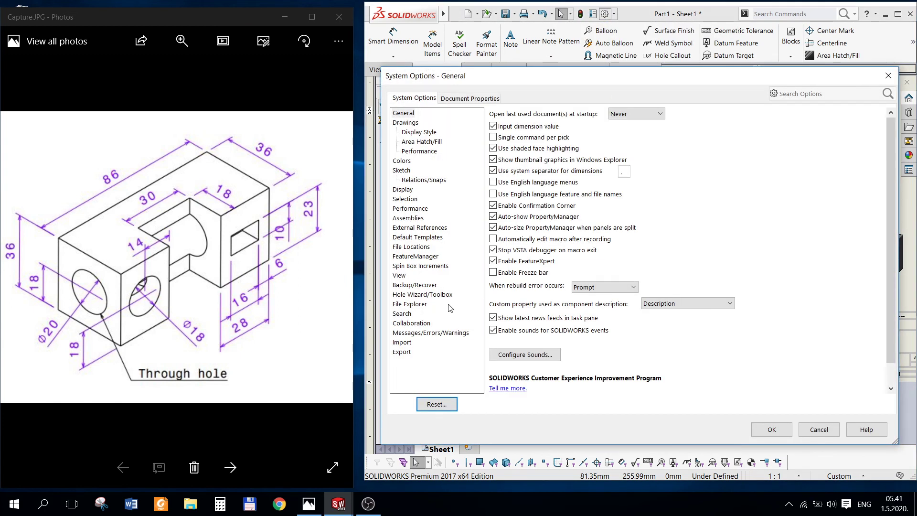
{"action": "left_click", "coordinate": [470, 98]}
{"action": "left_click", "coordinate": [414, 246]}
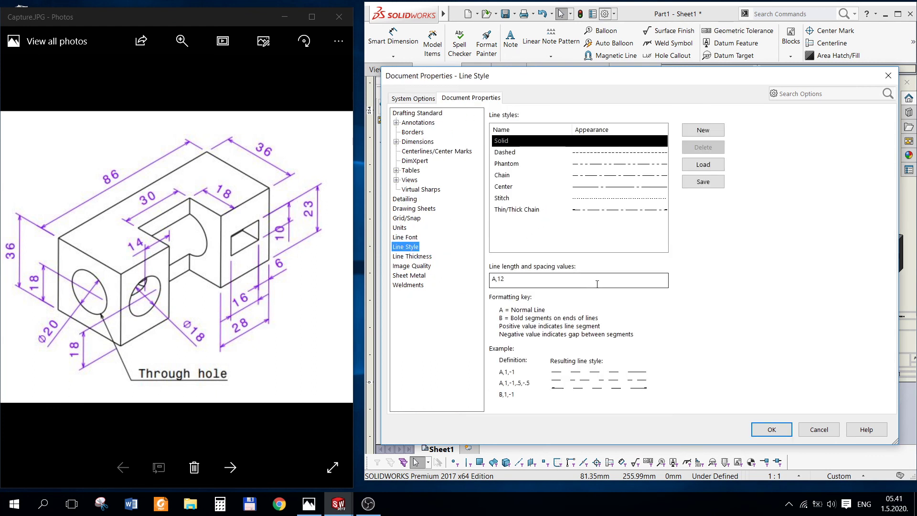
{"action": "left_click", "coordinate": [417, 256]}
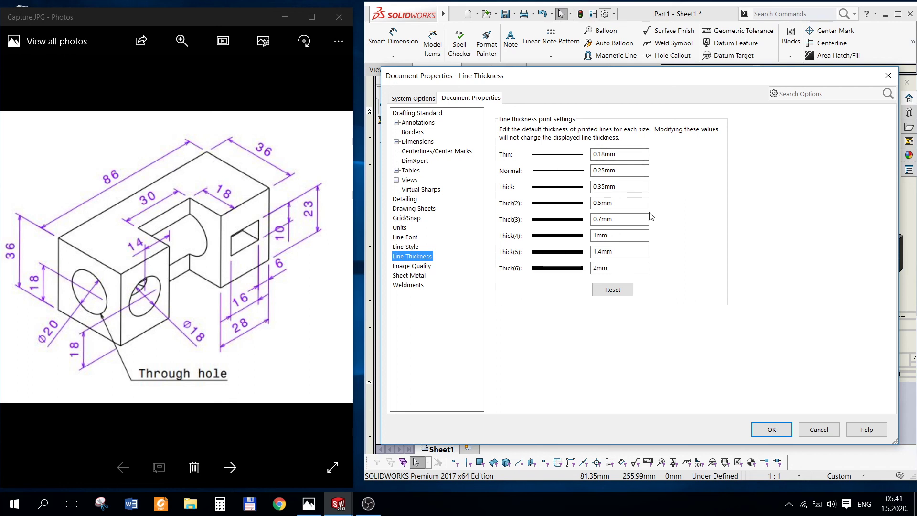
{"action": "left_click", "coordinate": [405, 237]}
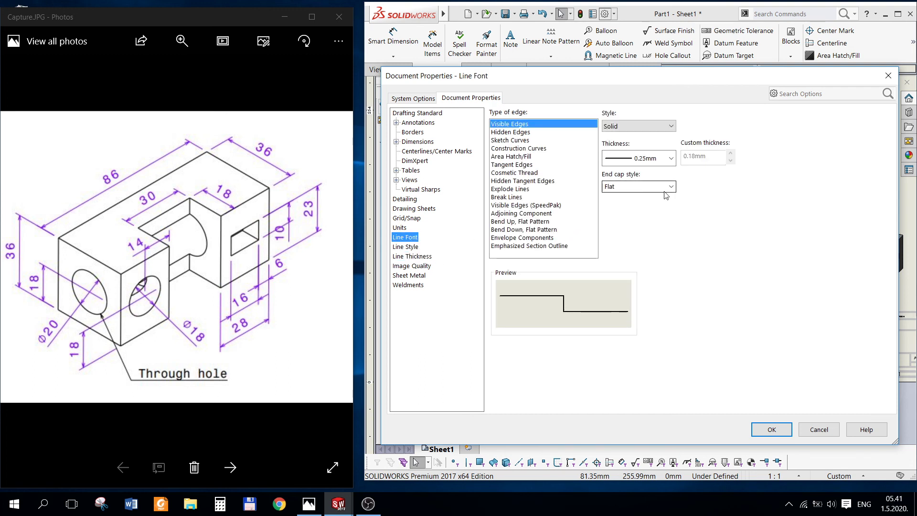
{"action": "left_click", "coordinate": [671, 159]}
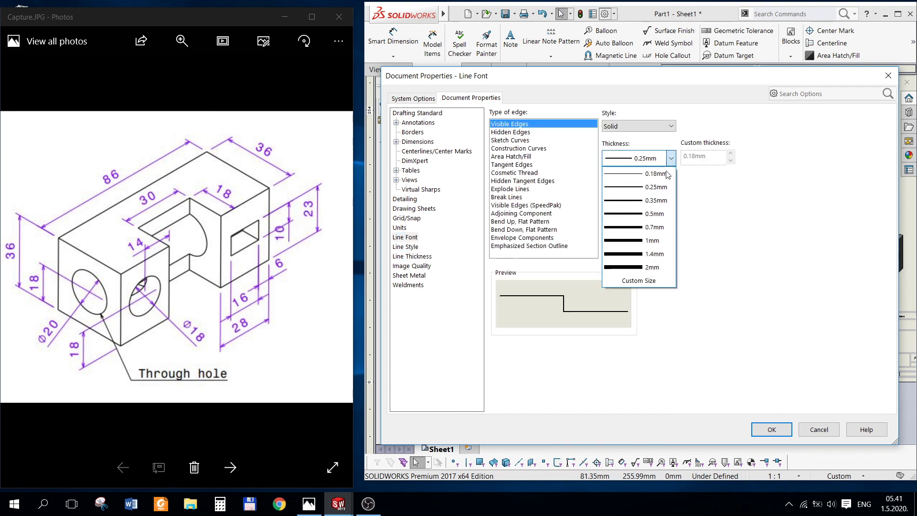
{"action": "left_click", "coordinate": [627, 200]}
{"action": "left_click", "coordinate": [772, 430]}
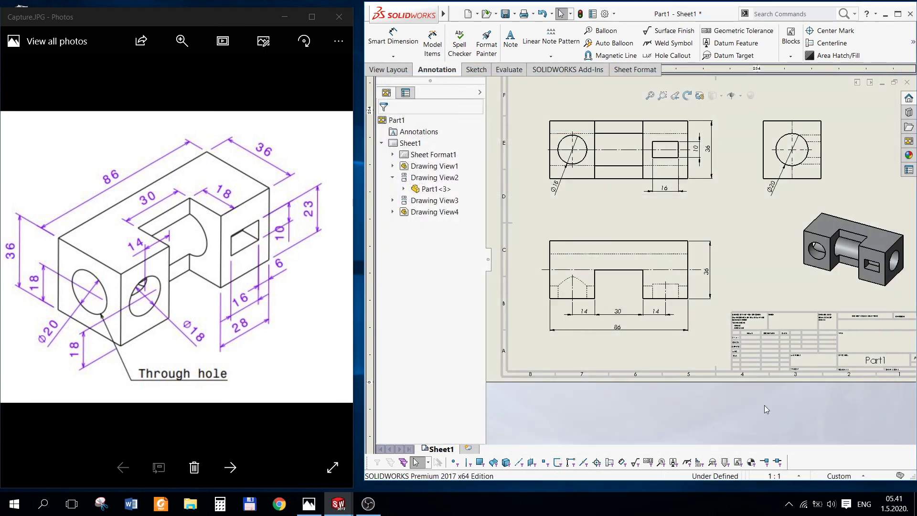
- Shift the shaded trimetric view (Drawing View4) slightly left and finish editing it
{"action": "key", "text": "f"}
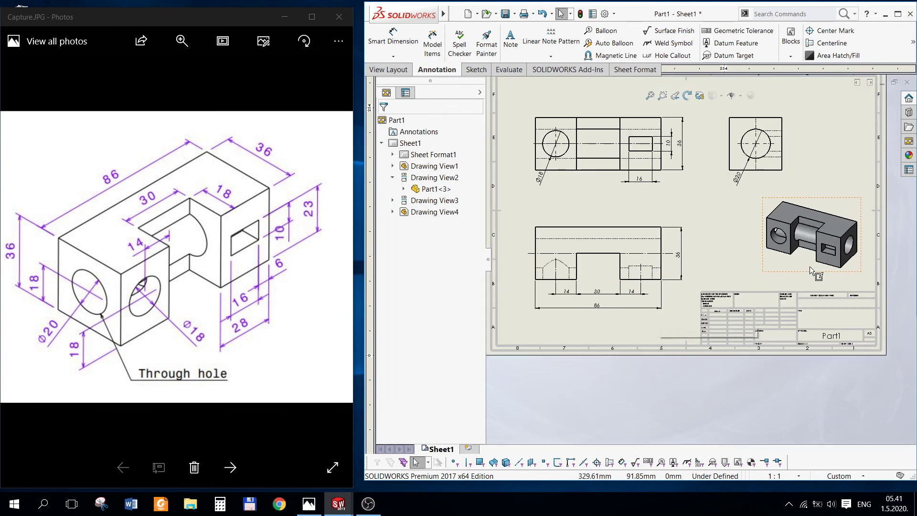
{"action": "scroll", "coordinate": [736, 176], "scroll_direction": "up", "scroll_amount": 2}
{"action": "scroll", "coordinate": [777, 230], "scroll_direction": "down", "scroll_amount": 3}
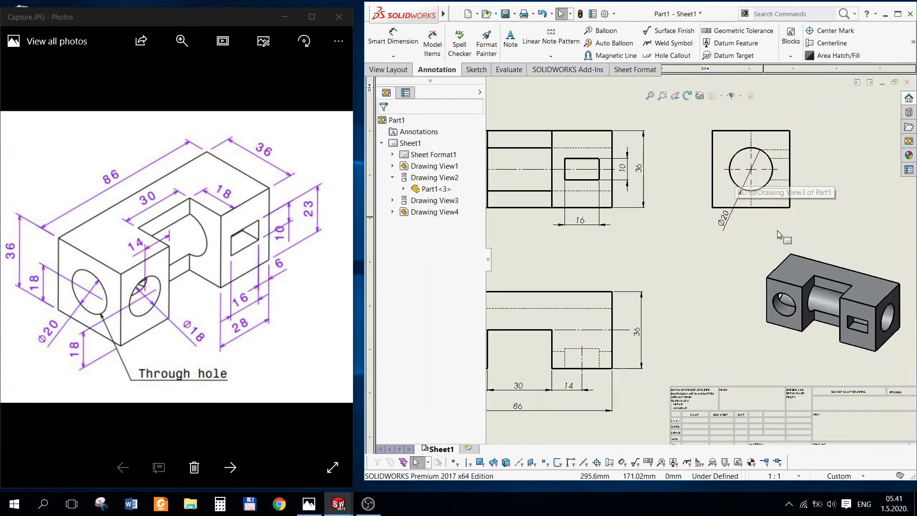
{"action": "left_click_drag", "start_coordinate": [741, 287], "coordinate": [714, 293]}
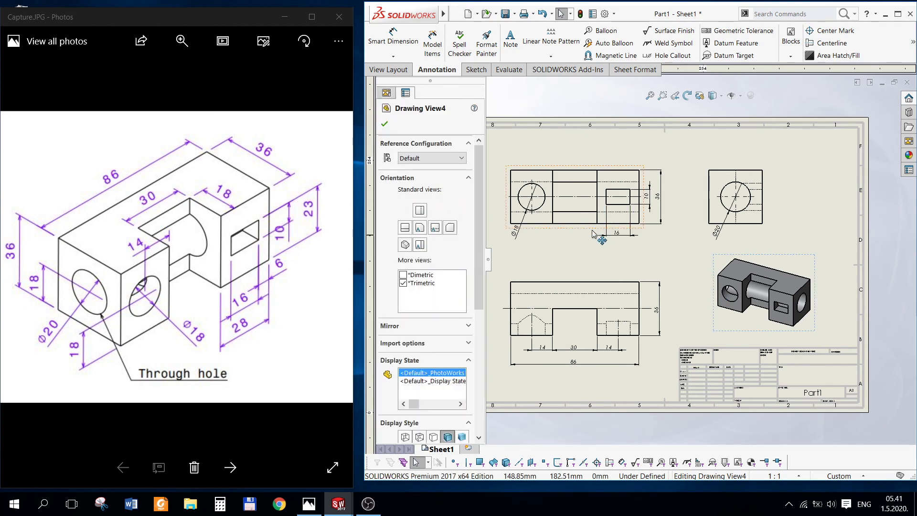
{"action": "left_click", "coordinate": [384, 125]}
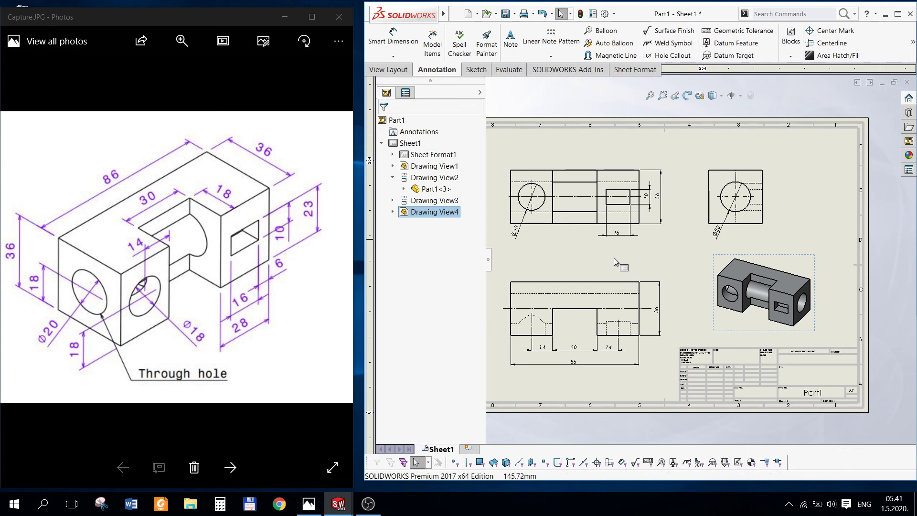
{"action": "key", "text": "f"}
- Refit the sheet and bring the OBS recorder window to the front
{"action": "scroll", "coordinate": [634, 251], "scroll_direction": "down", "scroll_amount": 1}
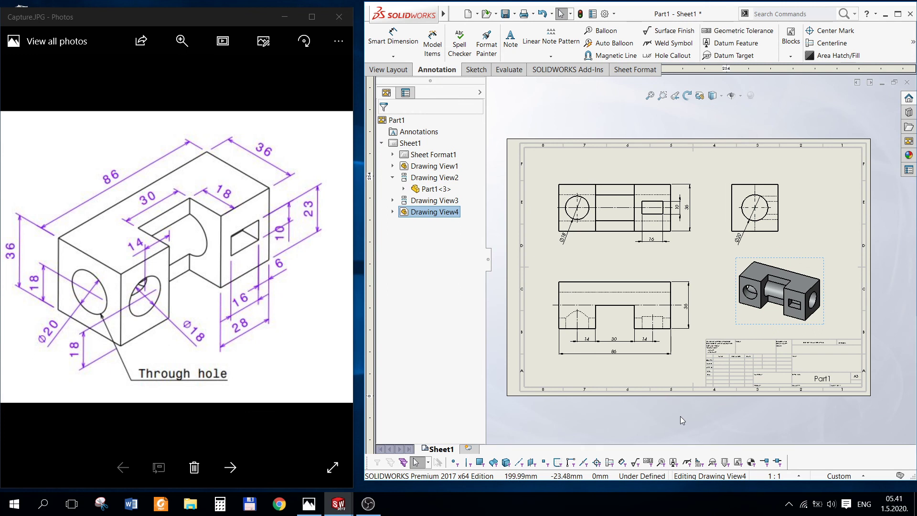
{"action": "scroll", "coordinate": [680, 417], "scroll_direction": "down", "scroll_amount": 1}
{"action": "key", "text": "f"}
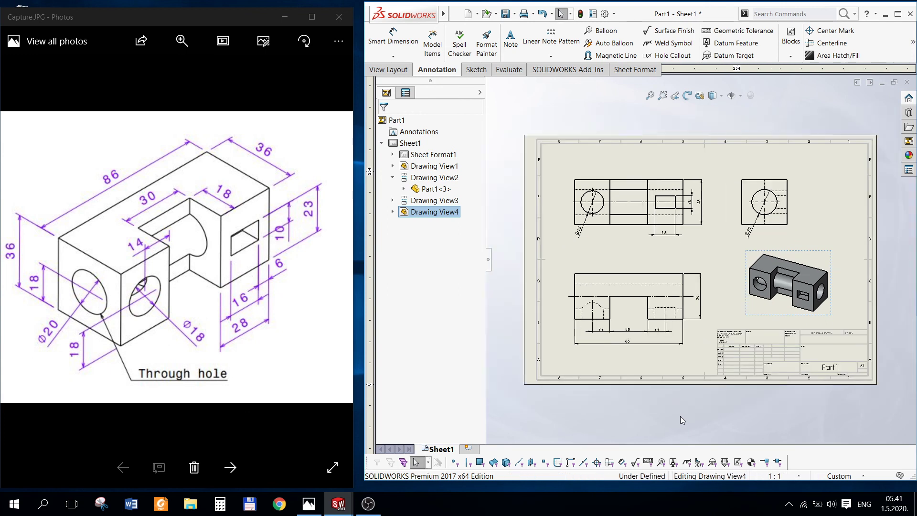
{"action": "left_click", "coordinate": [368, 504]}
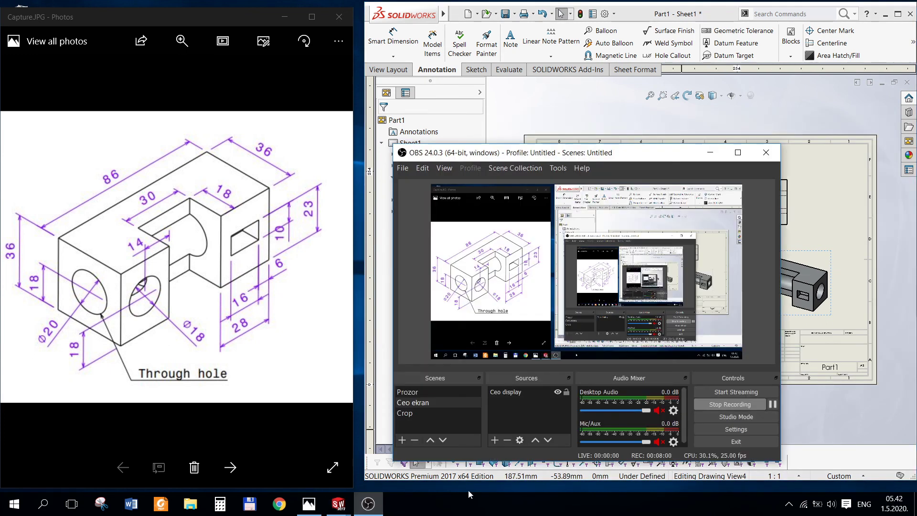